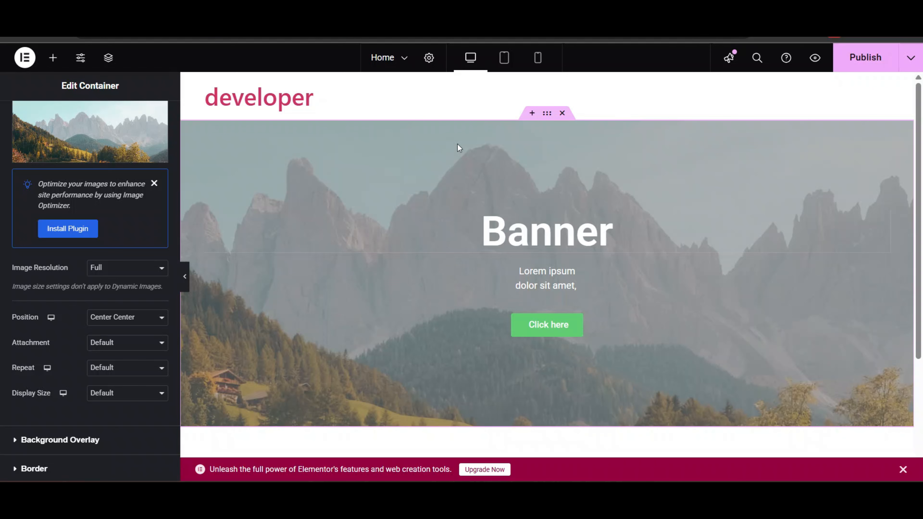
Give the banner container a black #000000 background overlay and set the overlay opacity to 0.26.
scroll(533, 230, down, 1)
scroll(532, 229, up, 1)
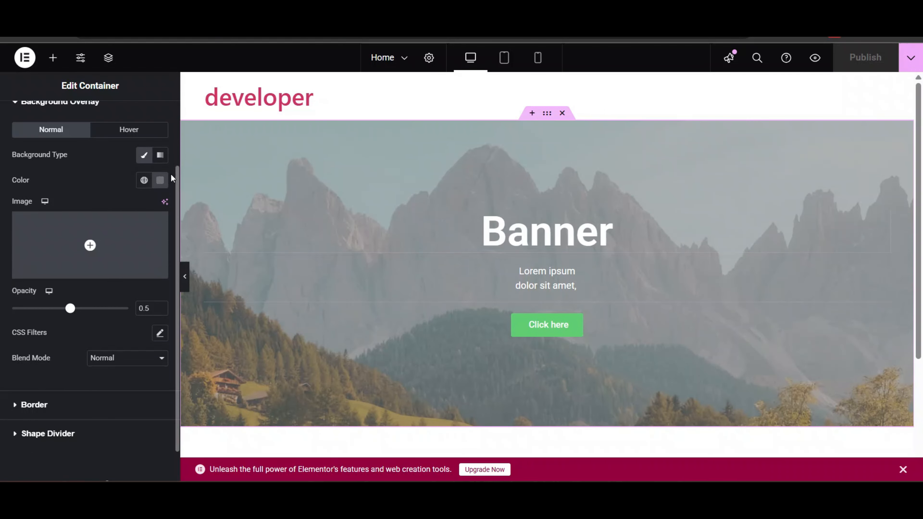
click(160, 188)
drag(148, 254, 21, 396)
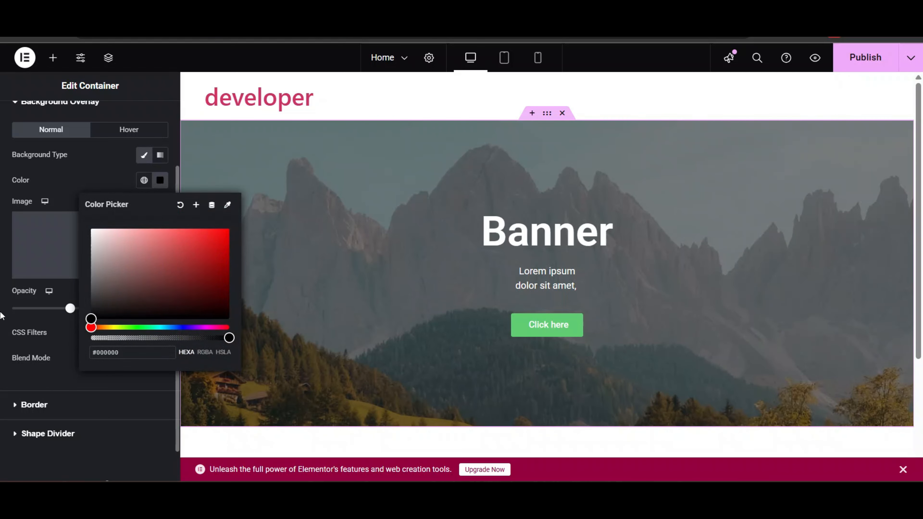
click(14, 313)
drag(70, 308, 44, 309)
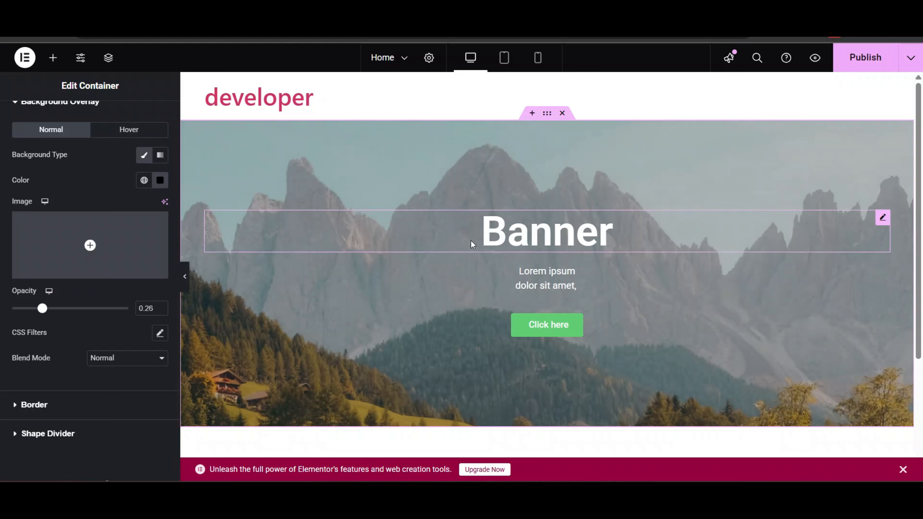
Add a Heading widget directly above the "Banner" heading and set its title to "we all love".
click(494, 236)
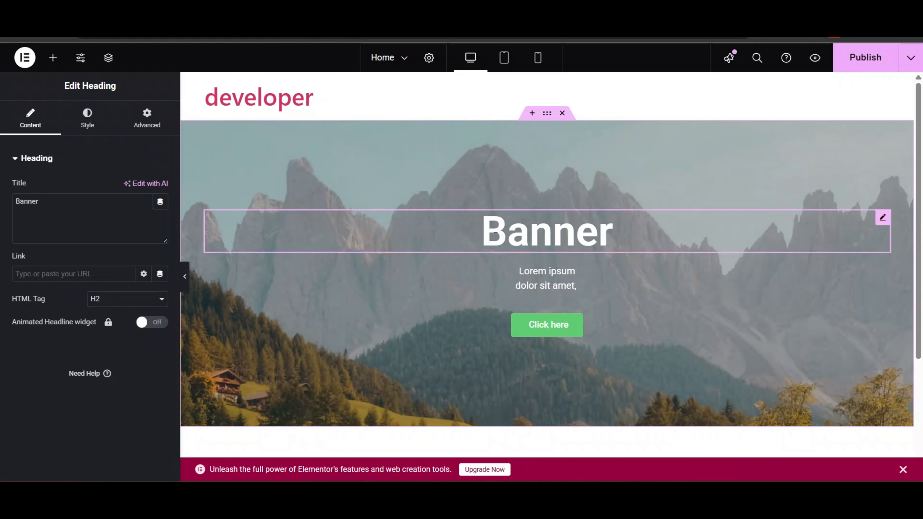
click(542, 281)
click(563, 235)
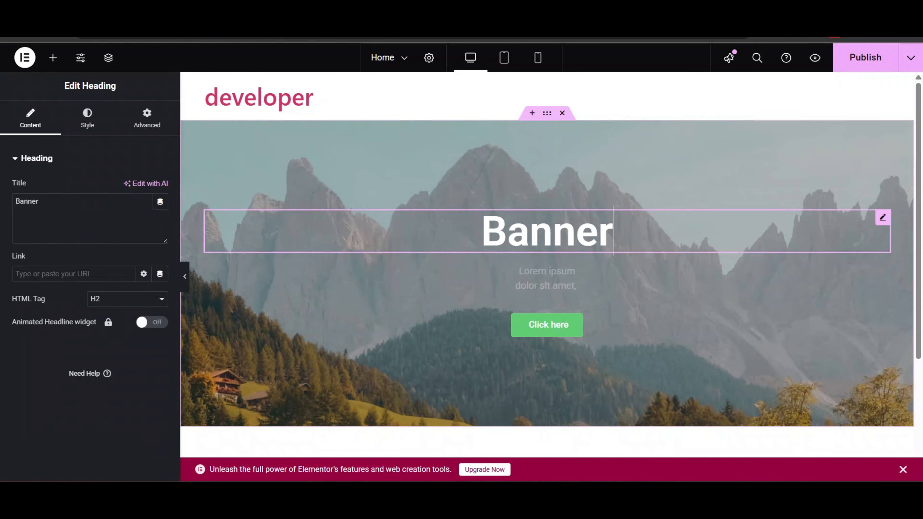
click(53, 58)
text(hea)
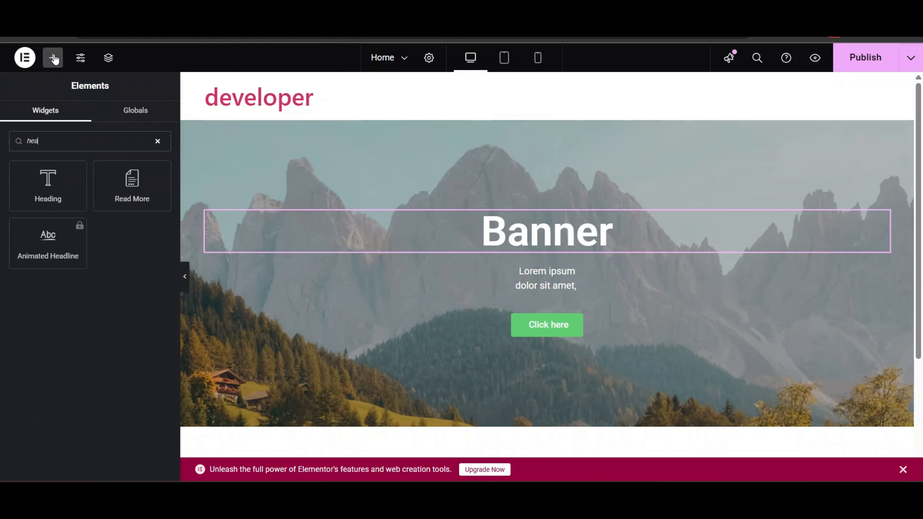
drag(48, 205, 486, 224)
key(ctrl+a)
text(we all love nature)
key(shift+Home)
key(BackSpace)
Replace the title of the "Banner" heading with "nature".
click(547, 263)
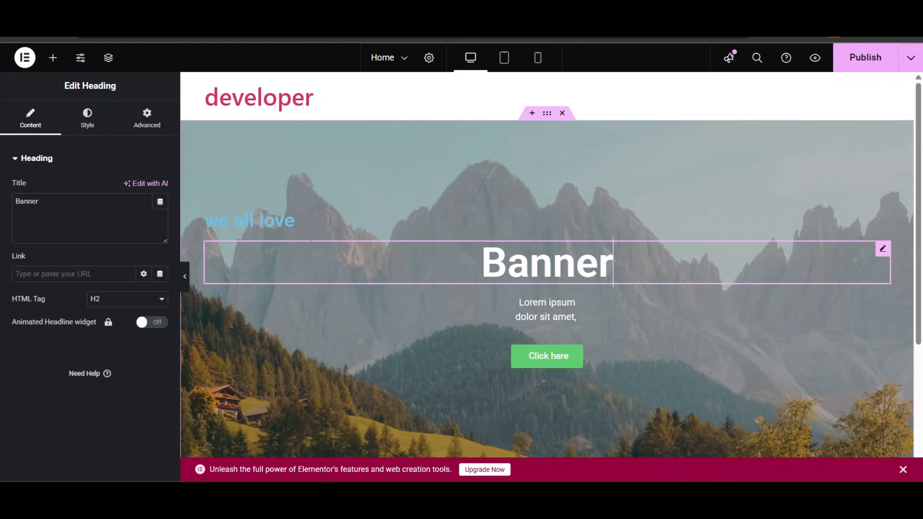
click(70, 235)
key(ctrl+a)
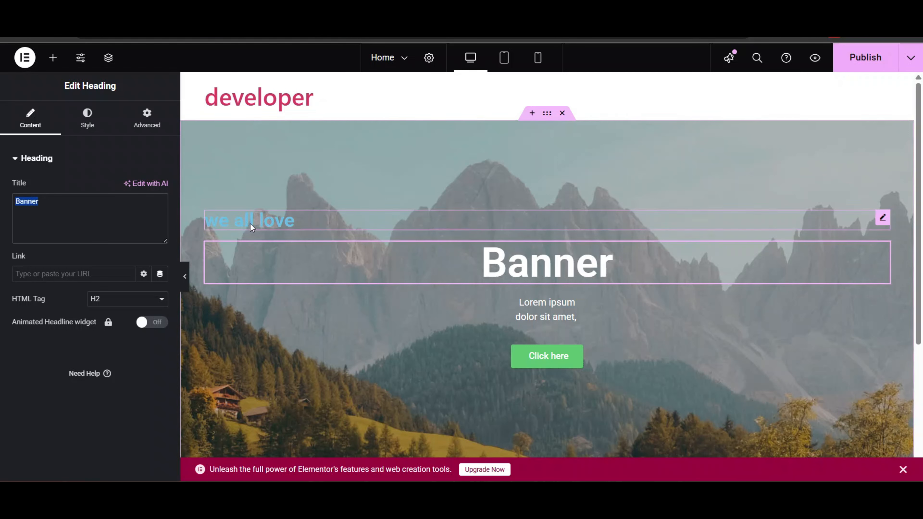
text(nature)
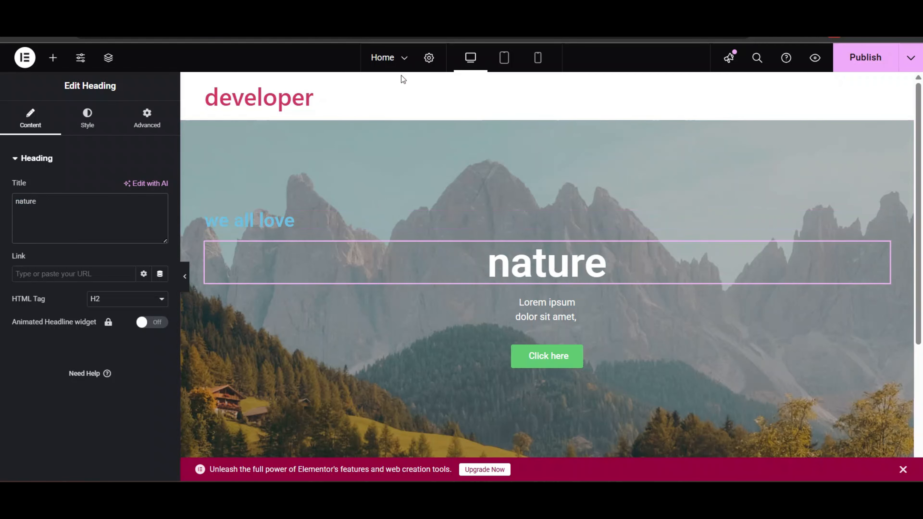
Copy the "nature" heading's style and paste it onto the "we all love" heading.
right_click(513, 264)
click(541, 256)
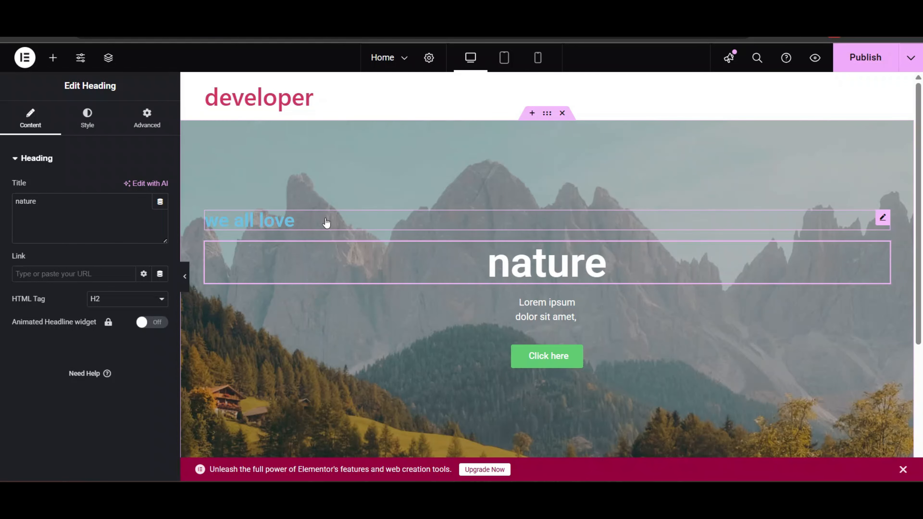
right_click(326, 223)
click(386, 303)
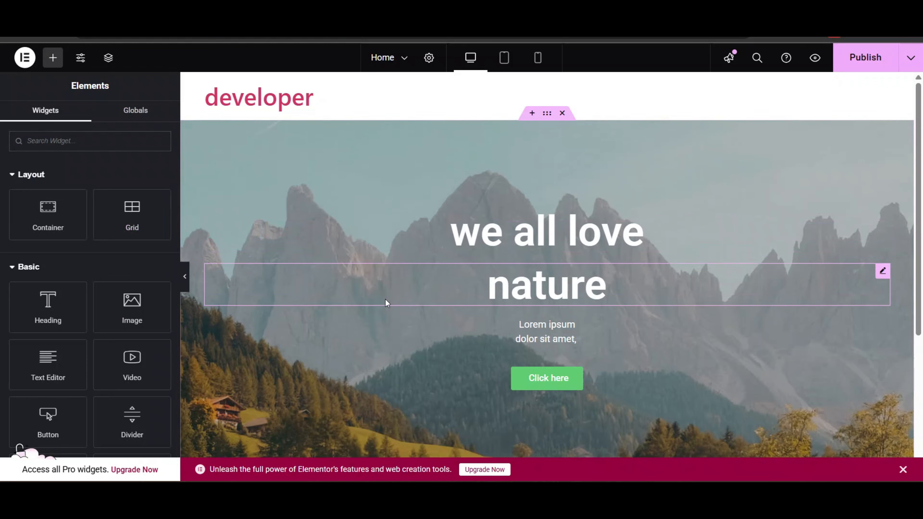
Set the "we all love" heading's font family to Montserrat and its size to 48 px.
click(527, 245)
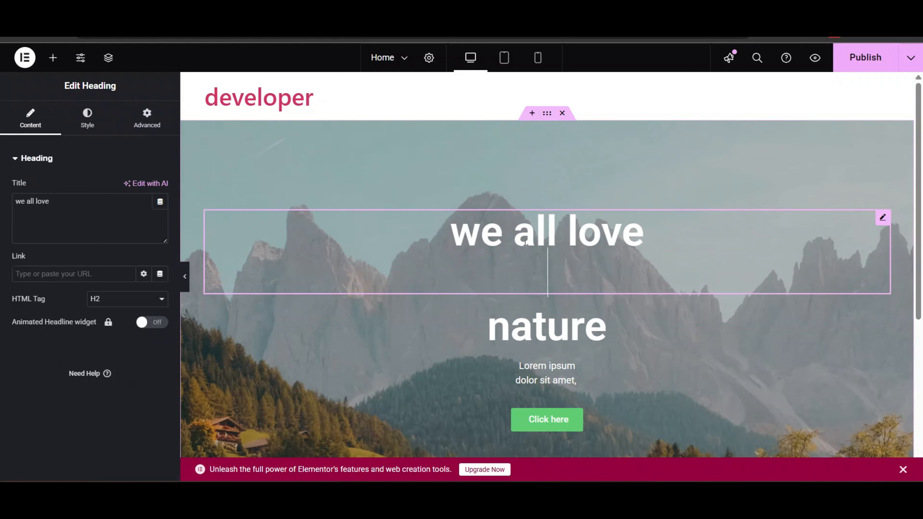
click(670, 159)
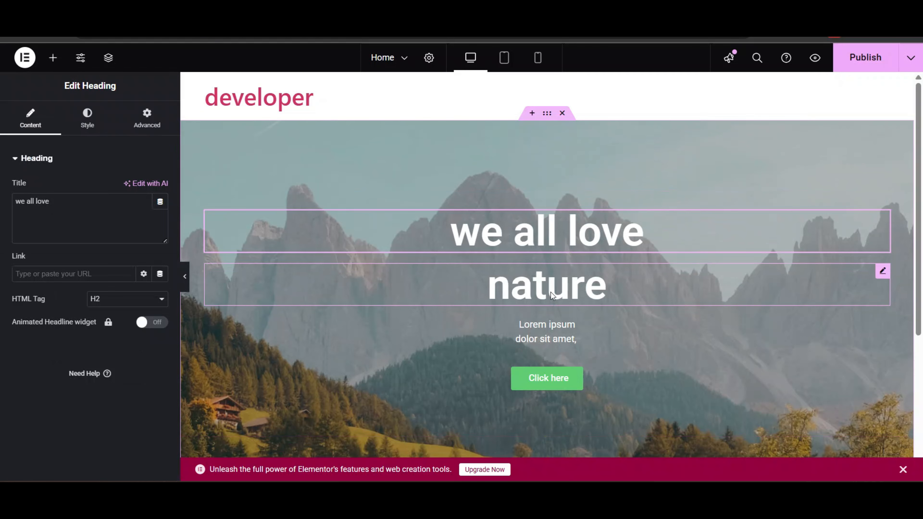
click(88, 118)
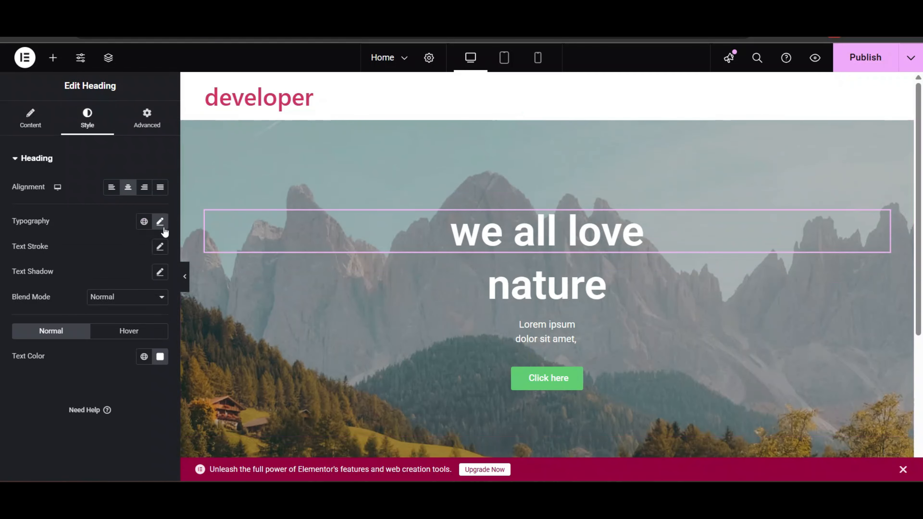
click(160, 221)
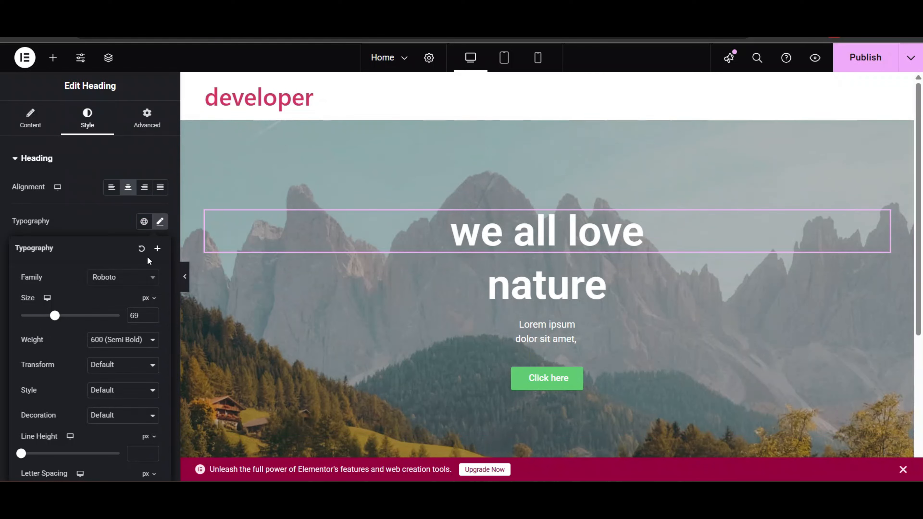
click(123, 278)
text(lato)
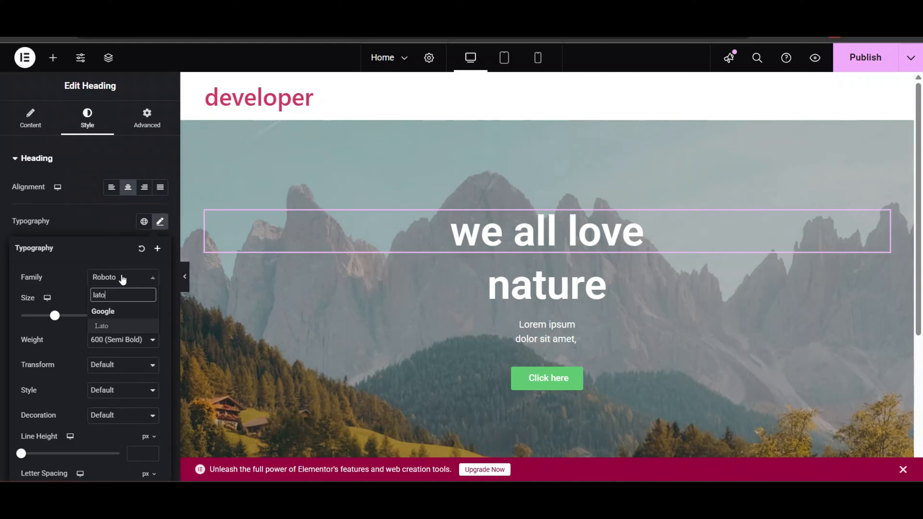
key(Return)
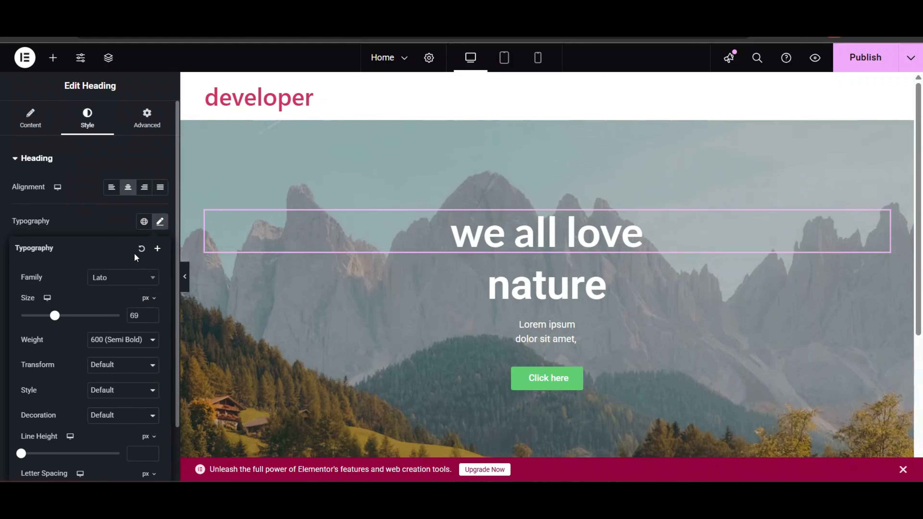
click(127, 281)
text(me)
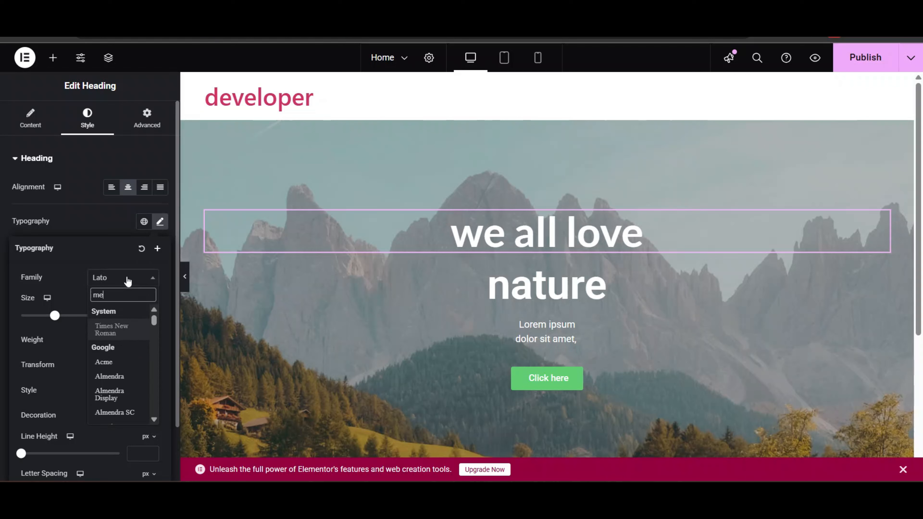
scroll(129, 346, down, 10)
click(131, 354)
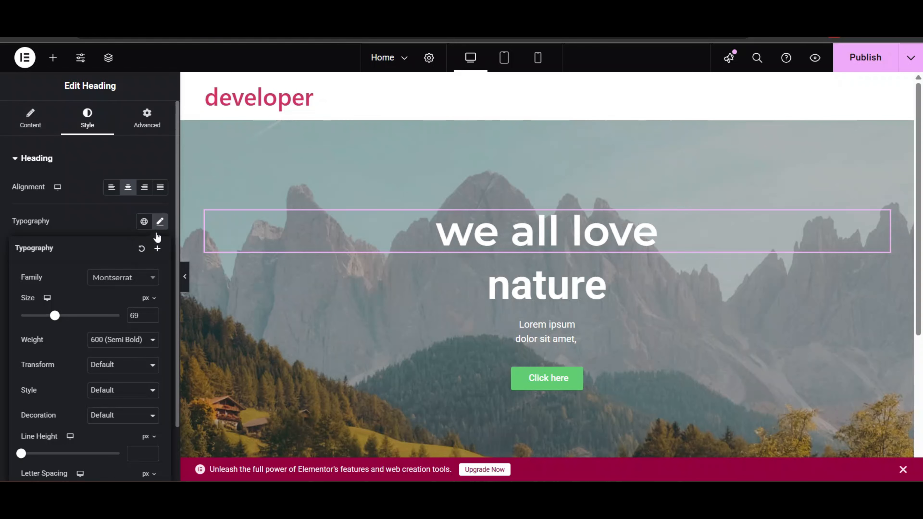
drag(55, 316, 44, 317)
Copy the "we all love" heading's style and paste it onto the "nature" heading.
click(516, 280)
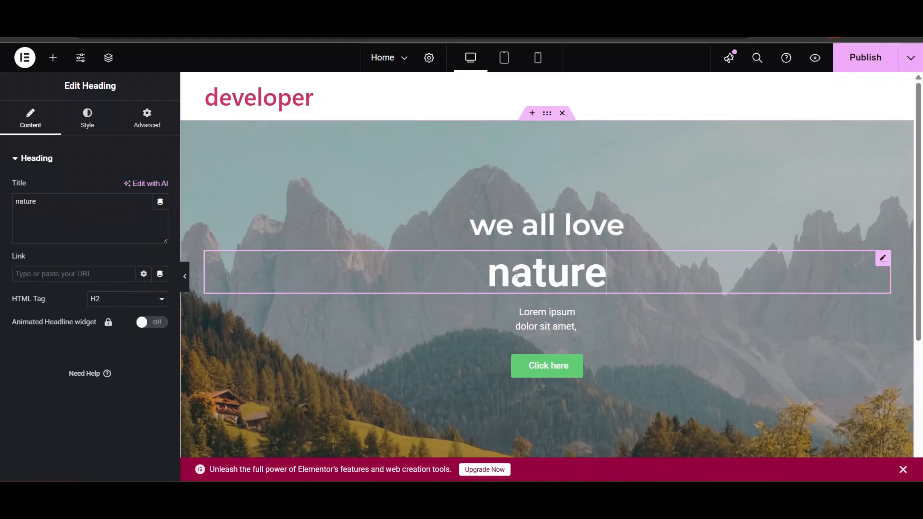
right_click(526, 231)
click(552, 262)
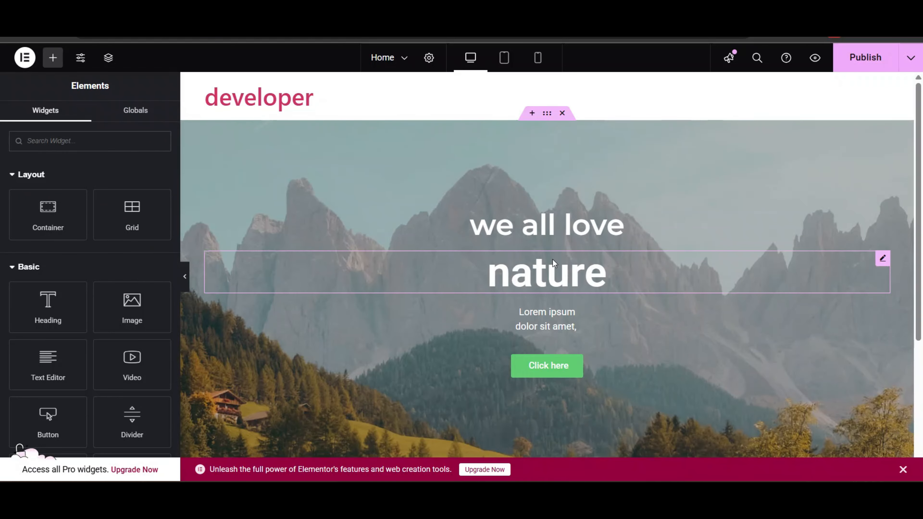
right_click(510, 270)
click(559, 305)
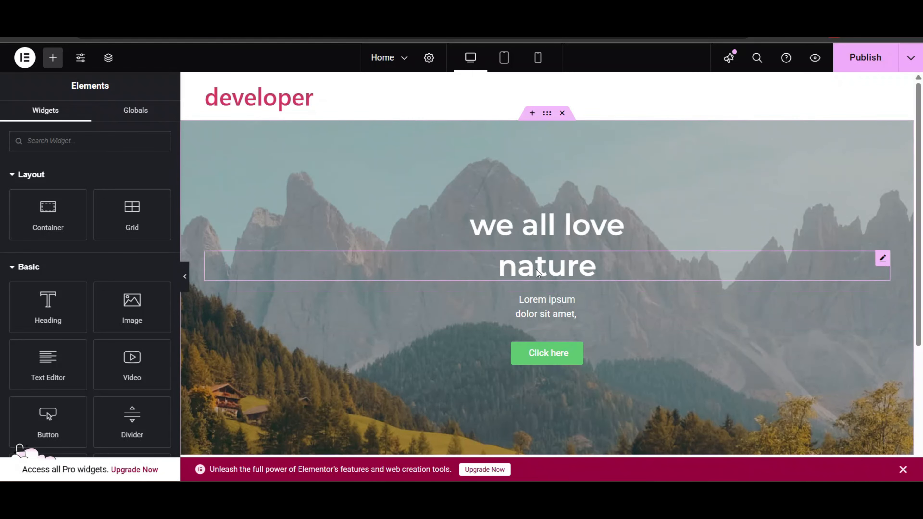
Set the "nature" heading's font size to 88 px and slightly reduce the "we all love" heading's font size.
click(88, 120)
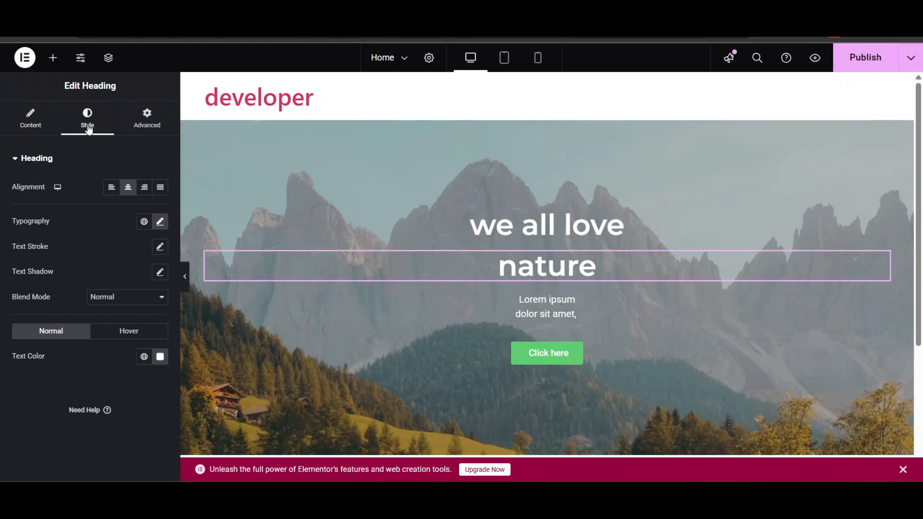
click(159, 221)
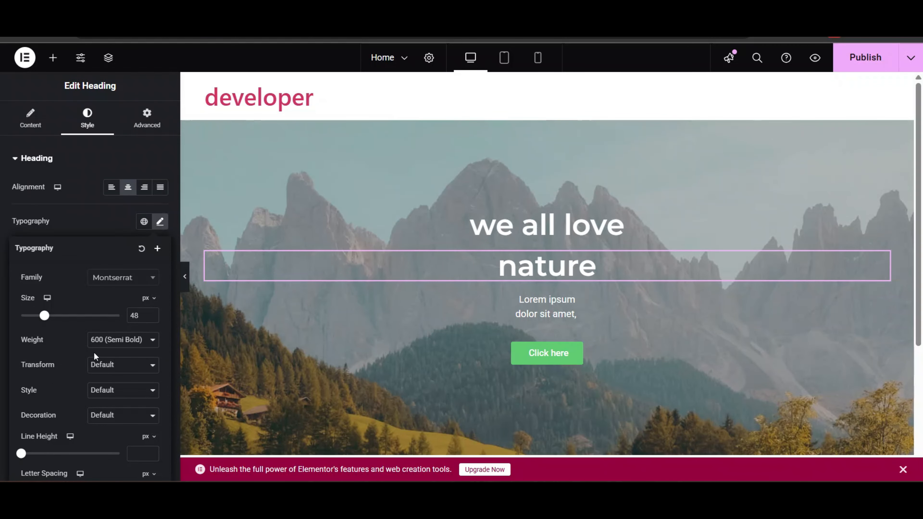
drag(44, 315, 64, 315)
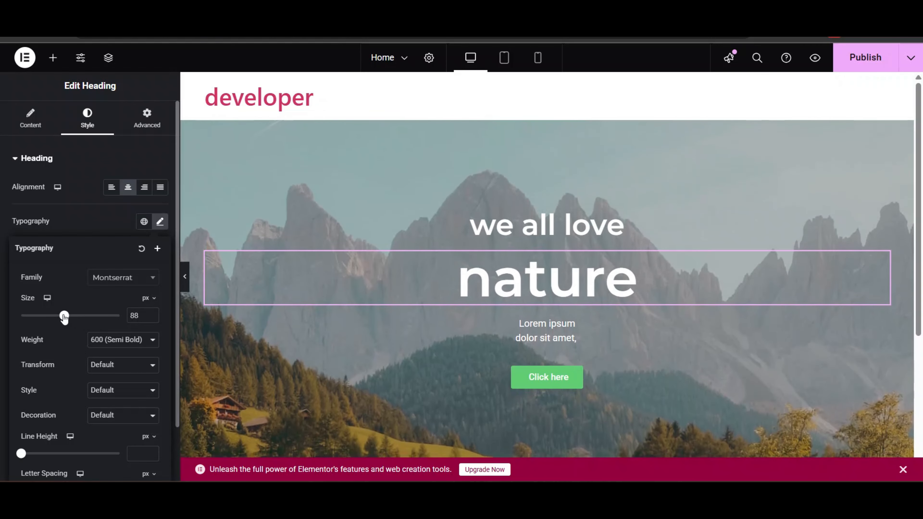
click(527, 229)
Replace the Lorem ipsum text with "Look deep into nature, and you will understand everything better." and set its font family to Montserrat.
click(560, 344)
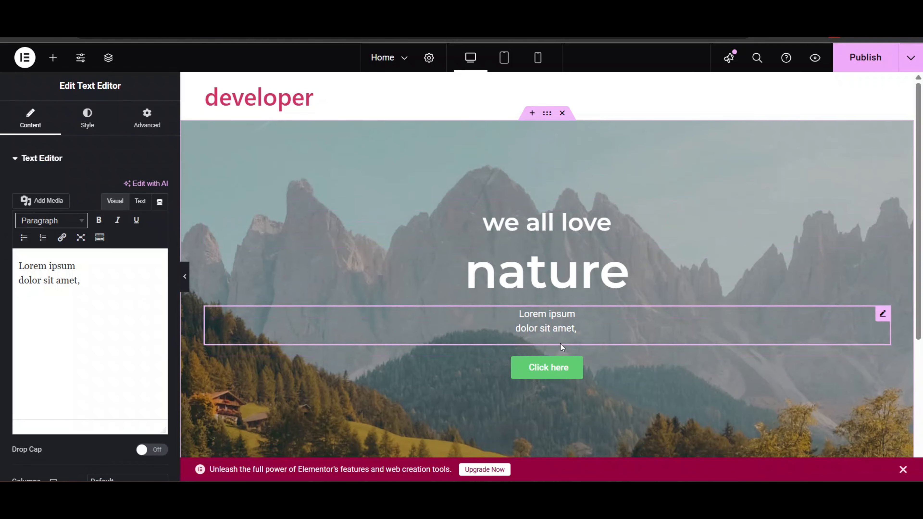
click(88, 127)
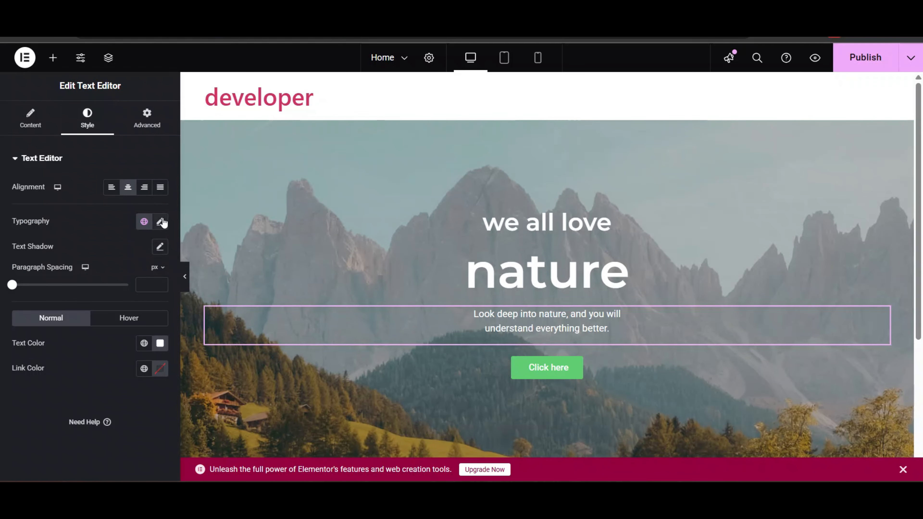
click(161, 222)
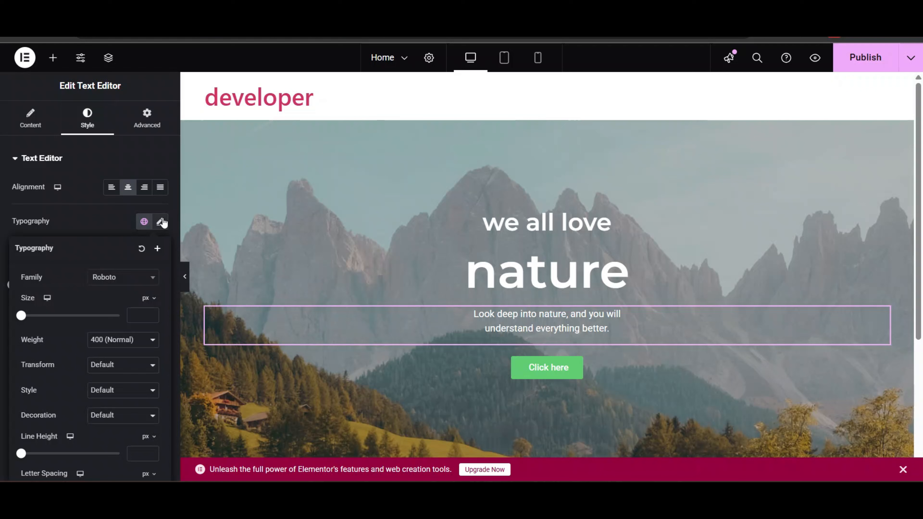
click(120, 278)
text(mons)
key(BackSpace)
text(t)
click(116, 383)
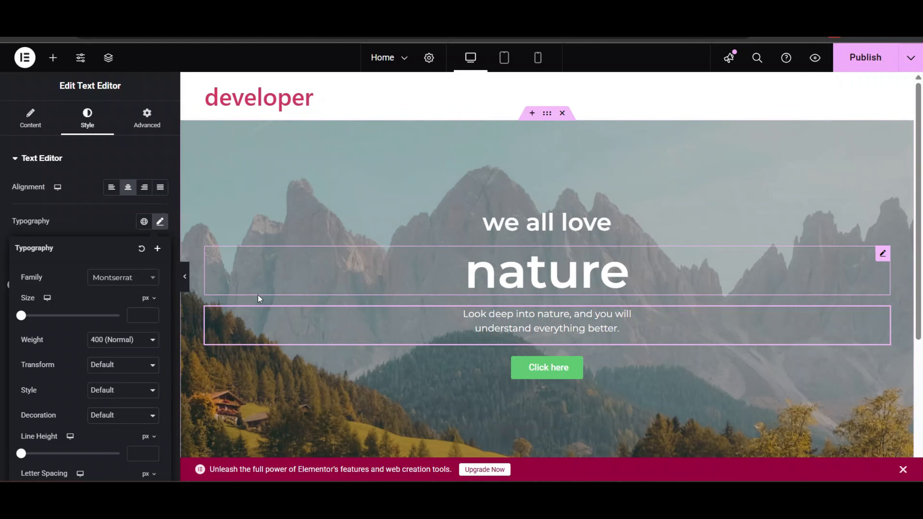
Set the font weight of the paragraph below the "nature" heading to 500 (Medium).
scroll(99, 349, down, 1)
scroll(99, 349, down, 1)
click(111, 276)
click(111, 276)
click(112, 283)
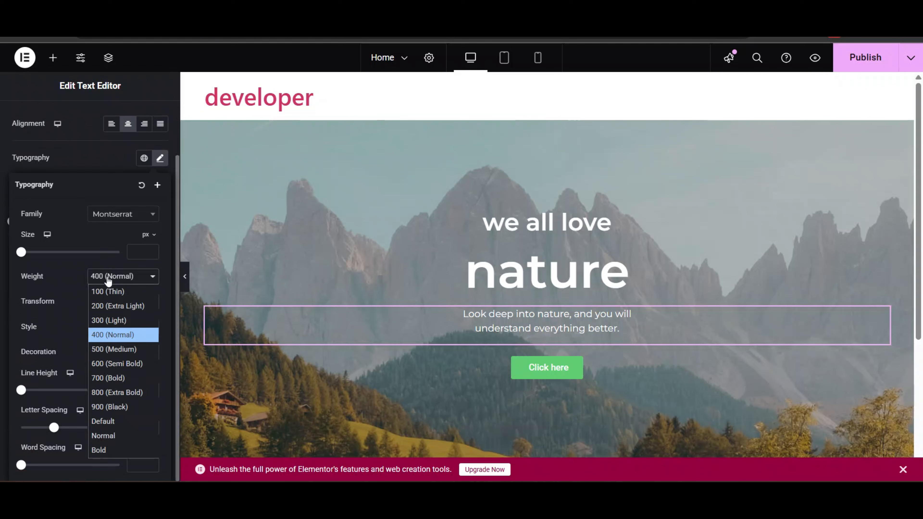
click(116, 347)
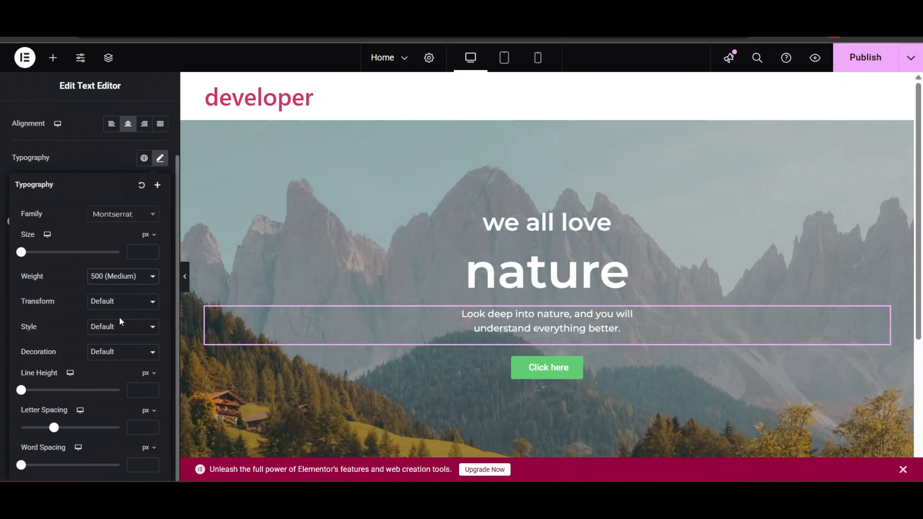
click(107, 326)
click(108, 328)
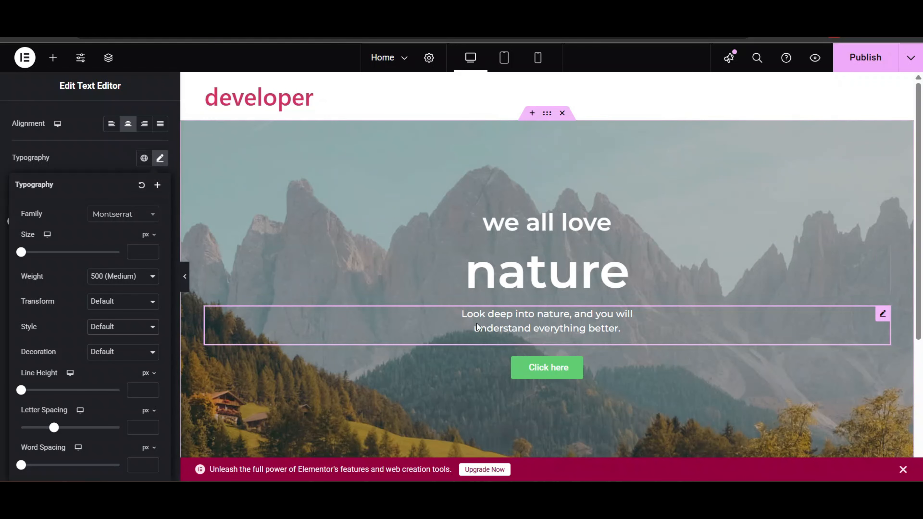
Change the text of the "Click here" button to "Get Started".
click(542, 369)
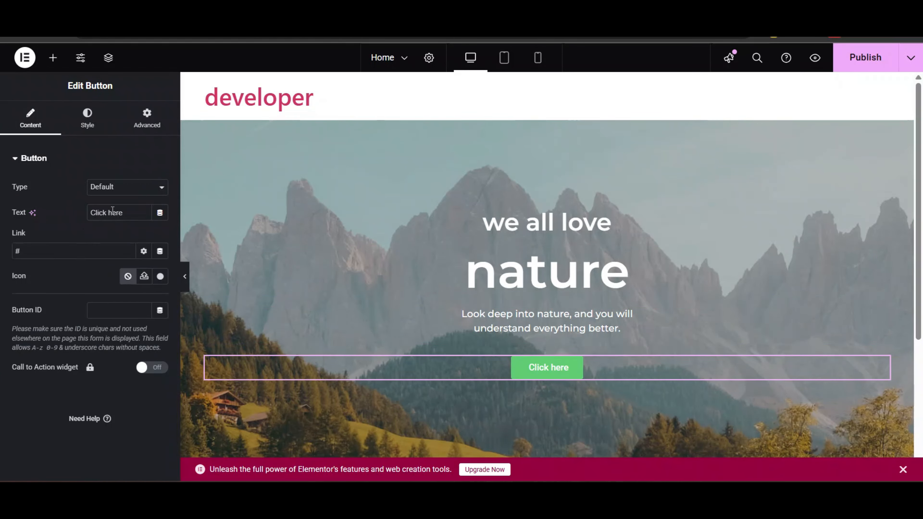
triple_click(113, 211)
text(Get Started)
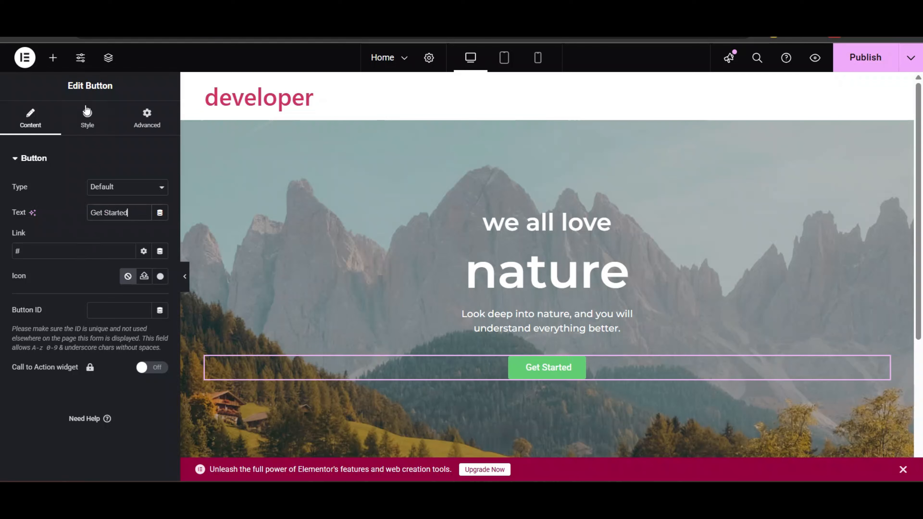
Set the "Get Started" button's background color to #FFD936 and its text color to black.
click(86, 112)
scroll(123, 296, down, 1)
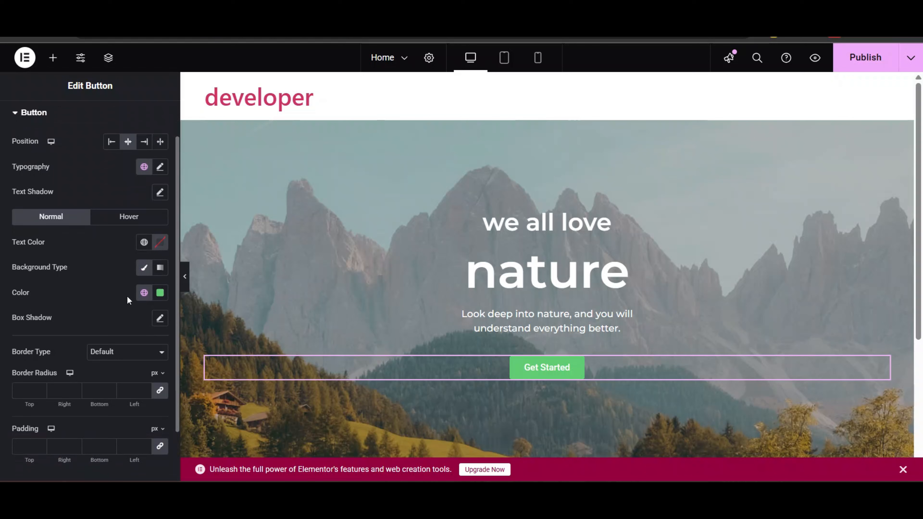
click(160, 293)
key(ctrl+v)
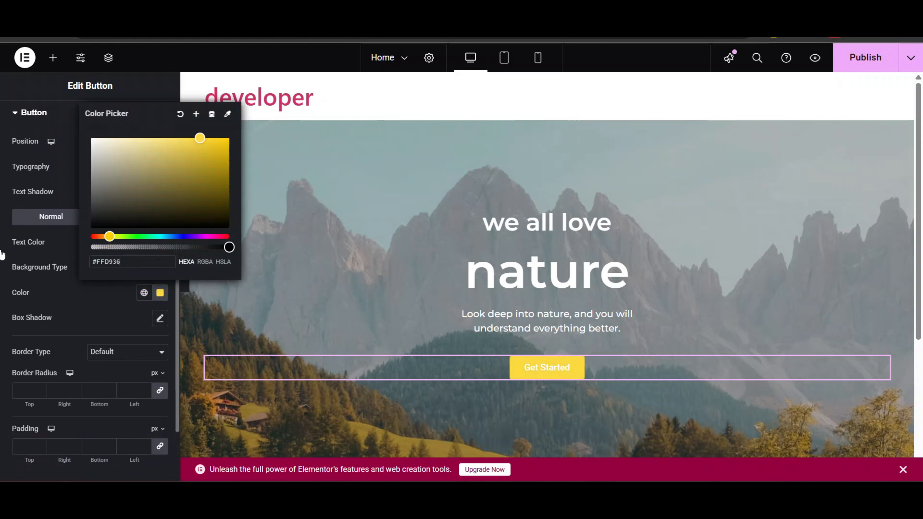
click(1, 276)
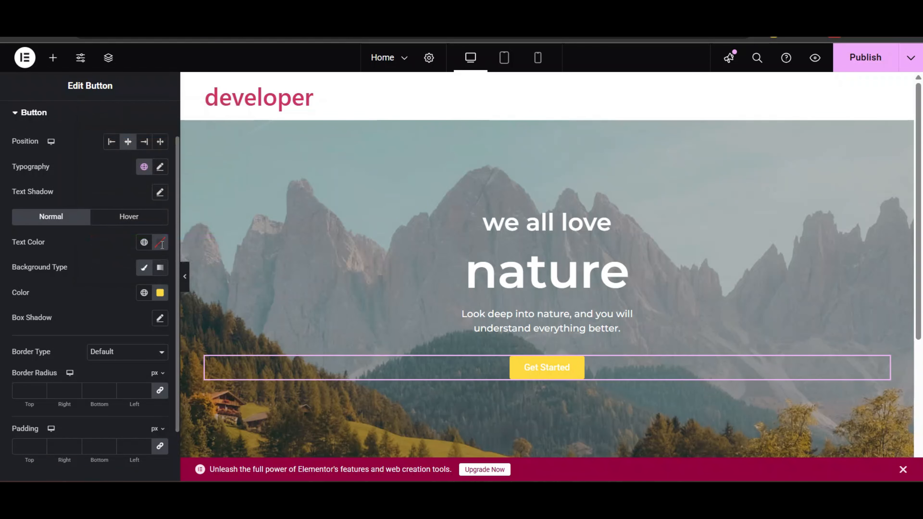
click(160, 244)
drag(130, 316, 3, 415)
click(1, 271)
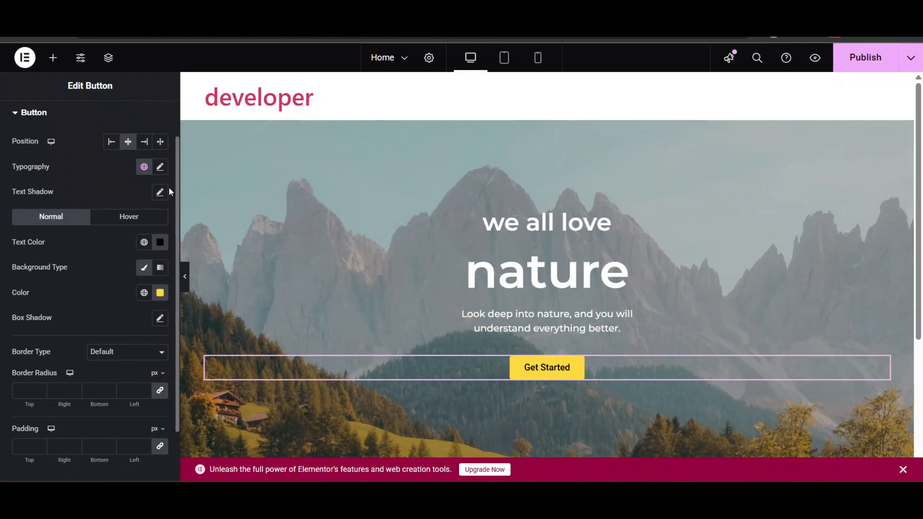
Set the "Get Started" button's font size to 15 px and its font weight to 300 (Light).
click(161, 168)
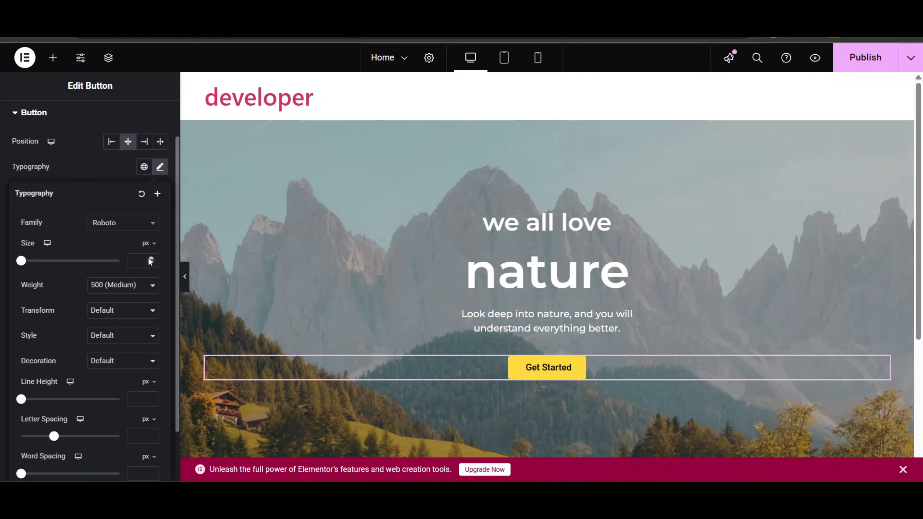
text(1)
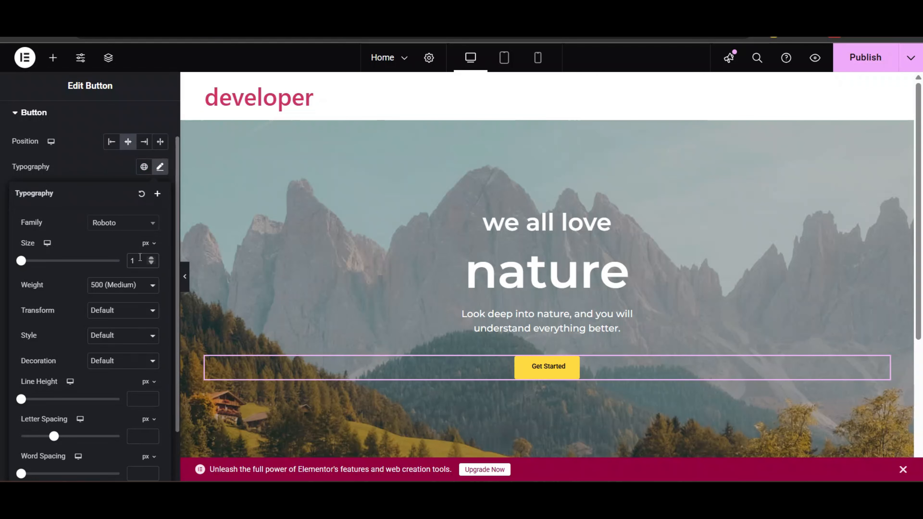
text(5)
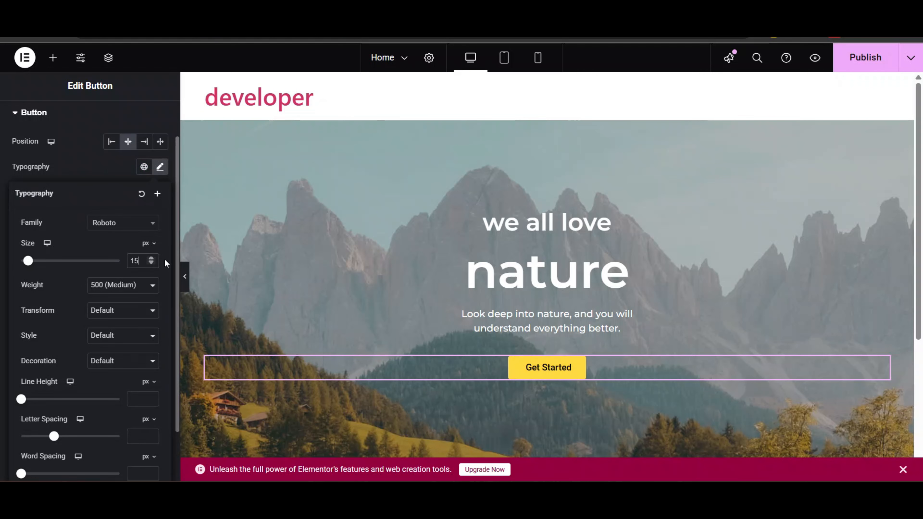
click(141, 284)
click(110, 325)
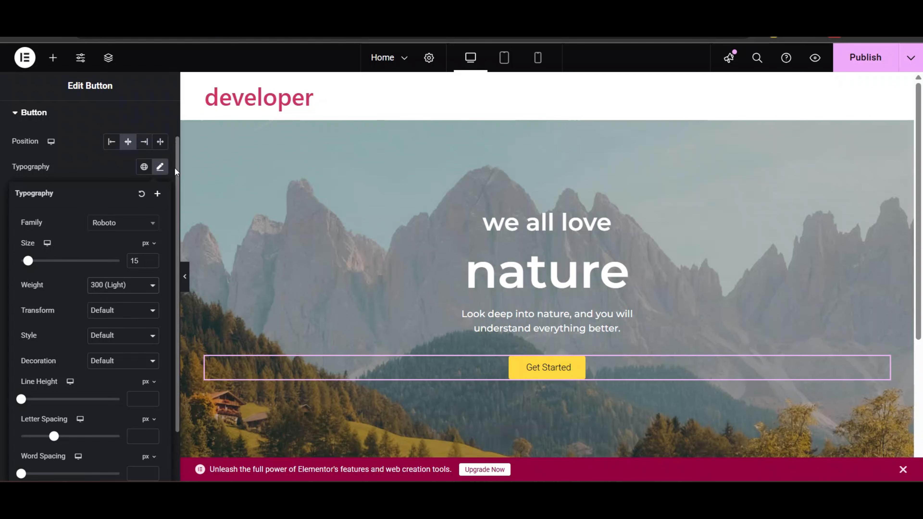
click(83, 134)
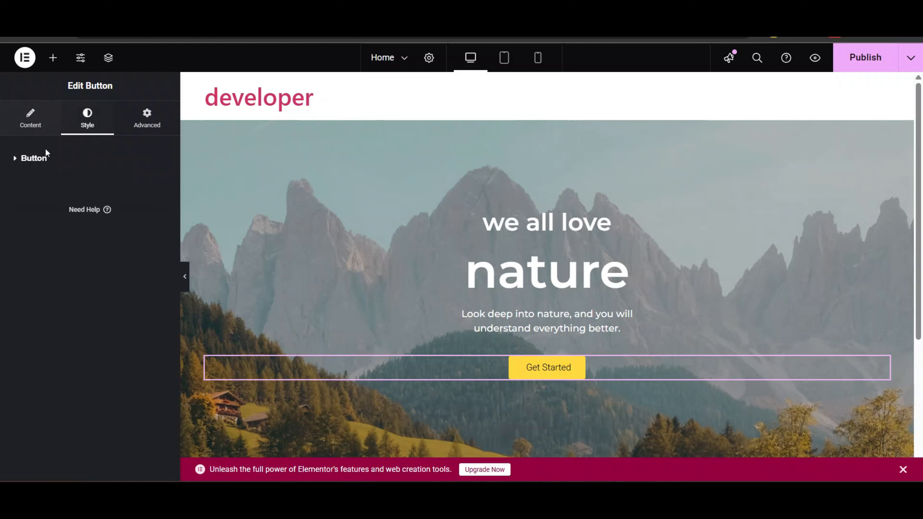
Unlink the "Get Started" button's padding values and set top and bottom to 10 px, left and right to 50 px.
click(41, 160)
scroll(72, 329, down, 3)
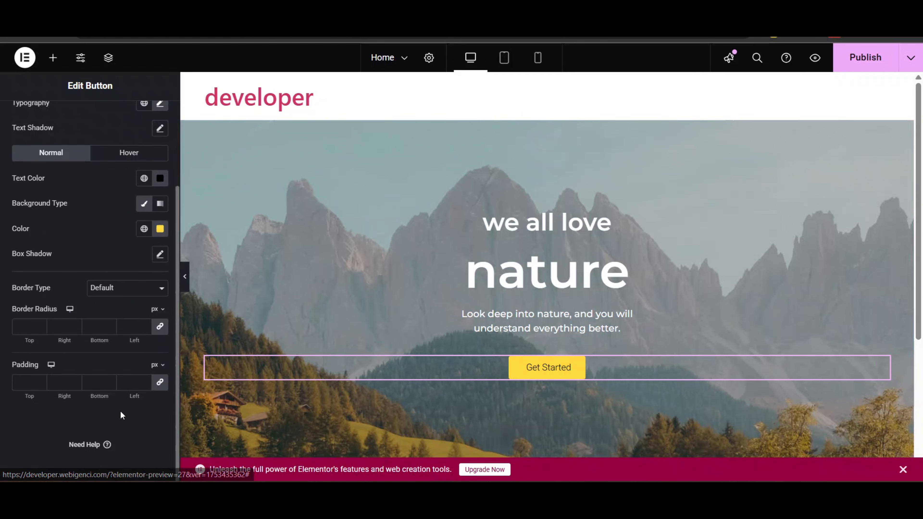
click(157, 384)
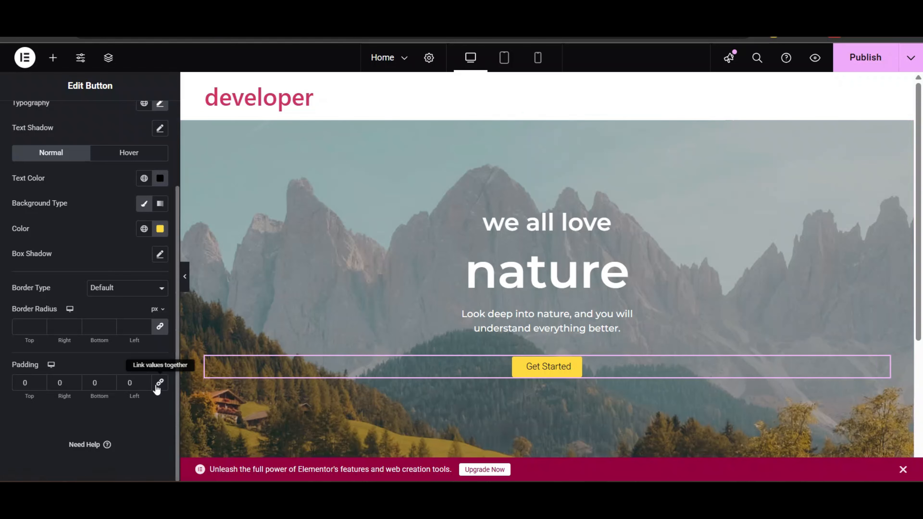
click(122, 381)
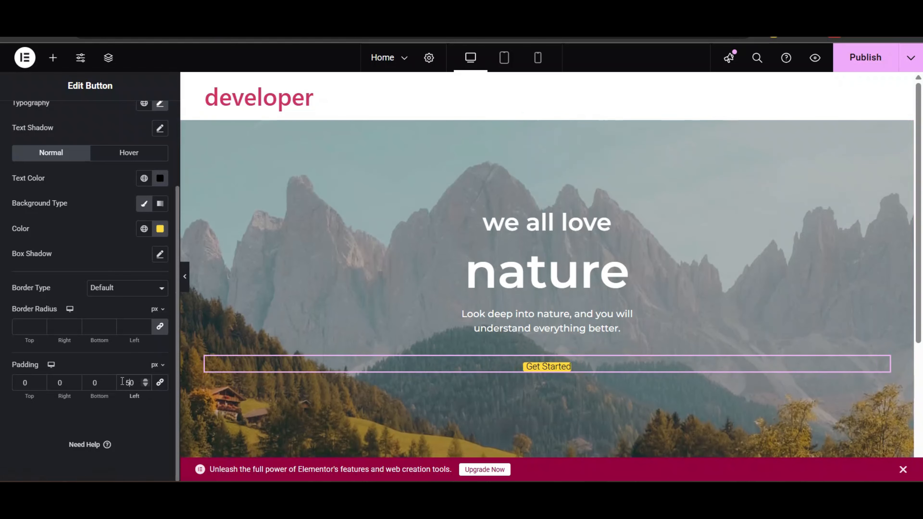
click(52, 384)
text(5)
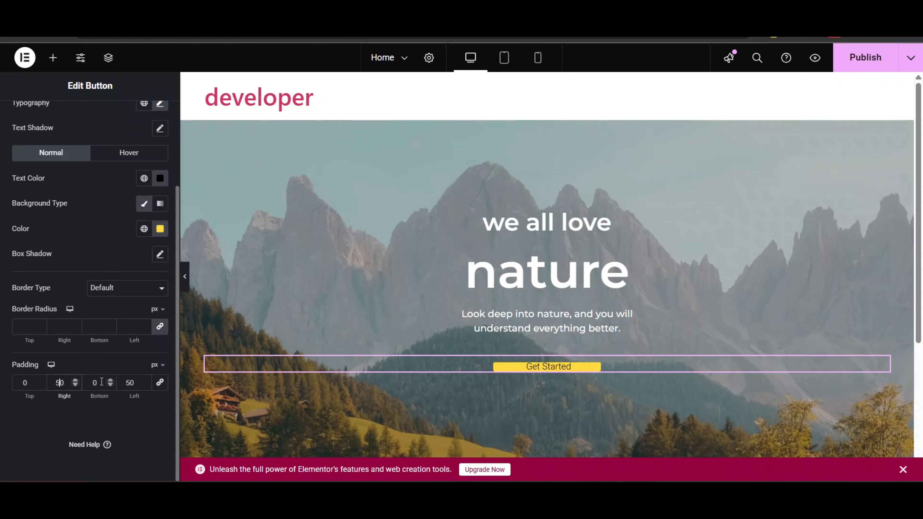
click(90, 383)
text(1)
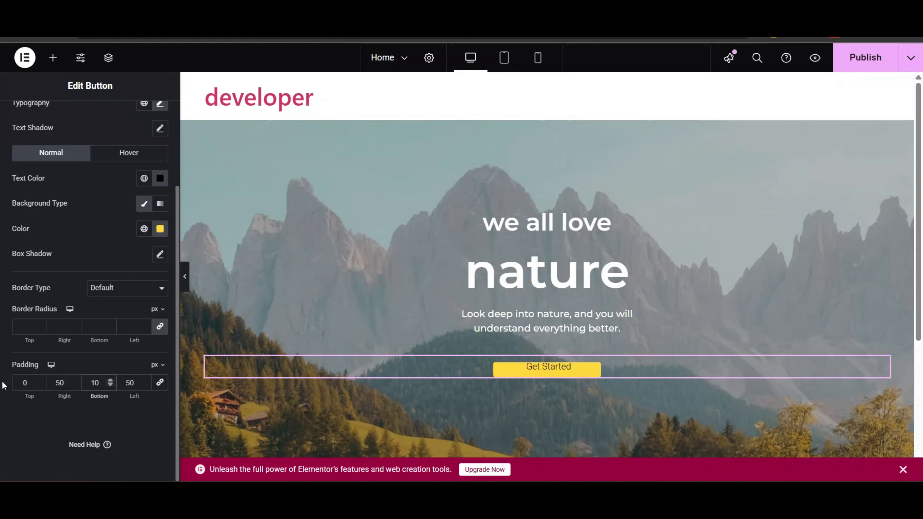
click(21, 383)
text(1)
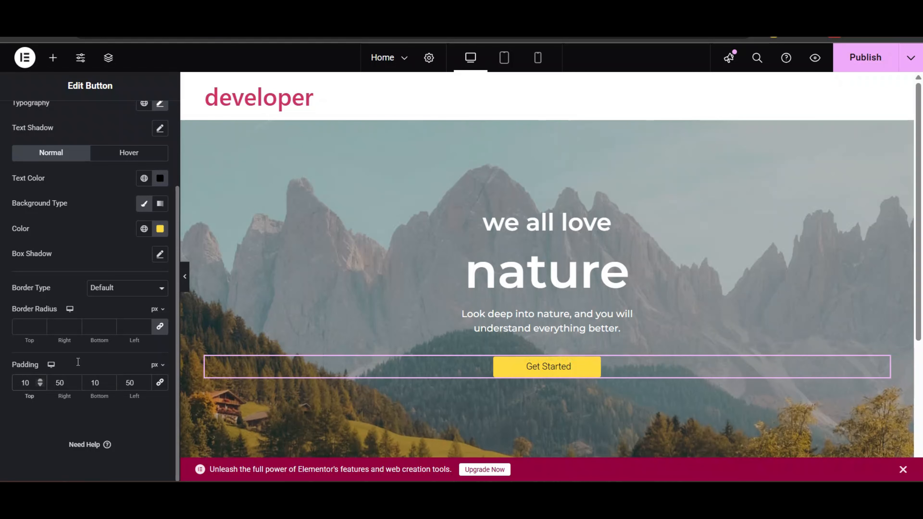
Publish the Home page and preview it in the browser.
click(544, 289)
scroll(545, 291, down, 2)
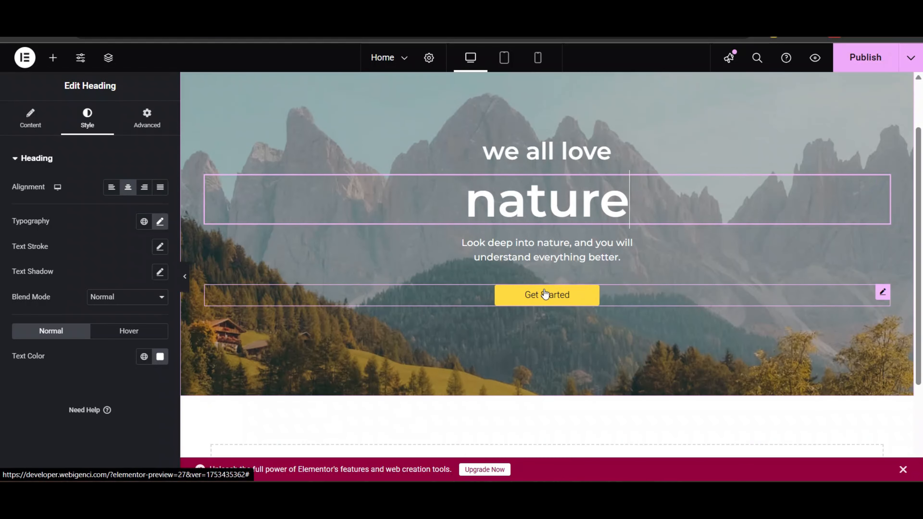
scroll(544, 291, up, 2)
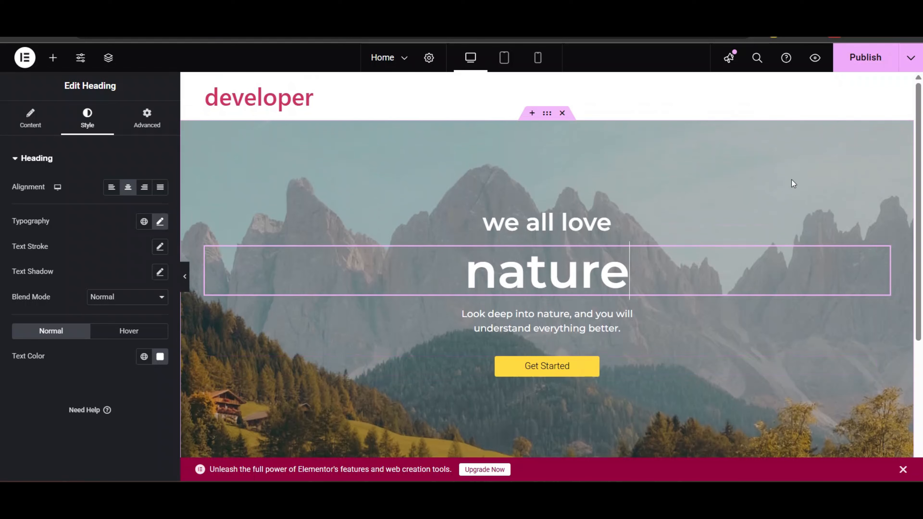
click(873, 68)
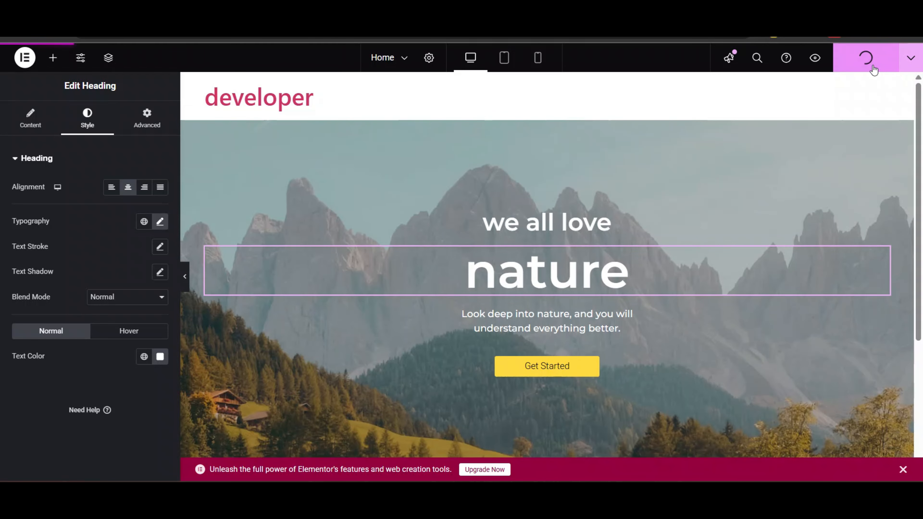
click(816, 59)
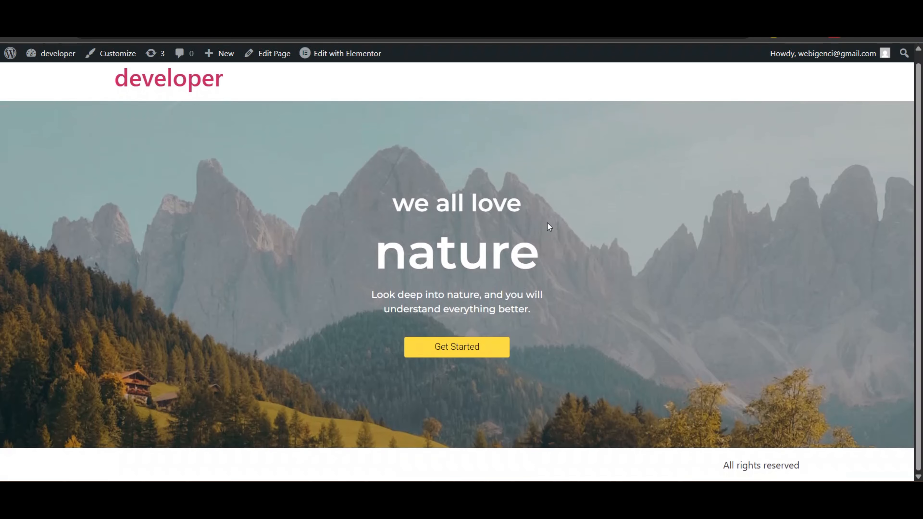
Return to the editor, check the hero banner in the tablet and mobile layouts, and switch back to the desktop layout.
key(ctrl+shift+Tab)
click(503, 61)
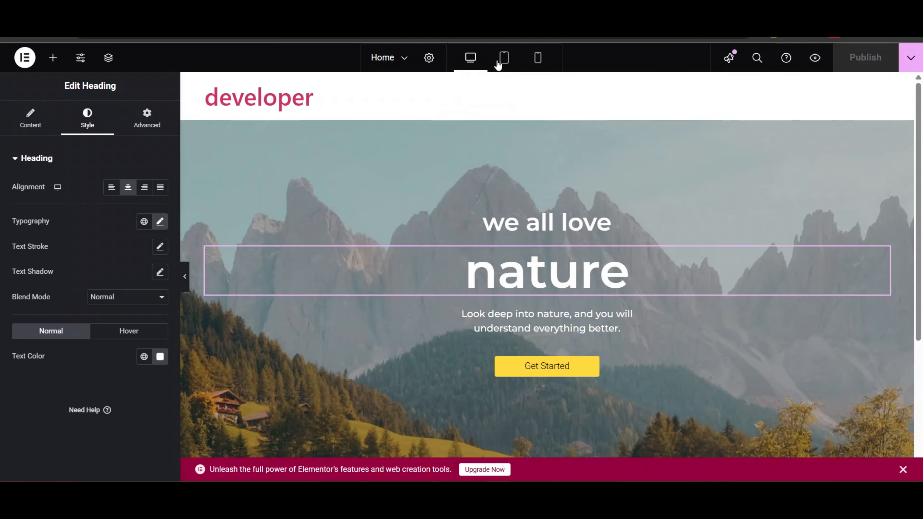
click(539, 59)
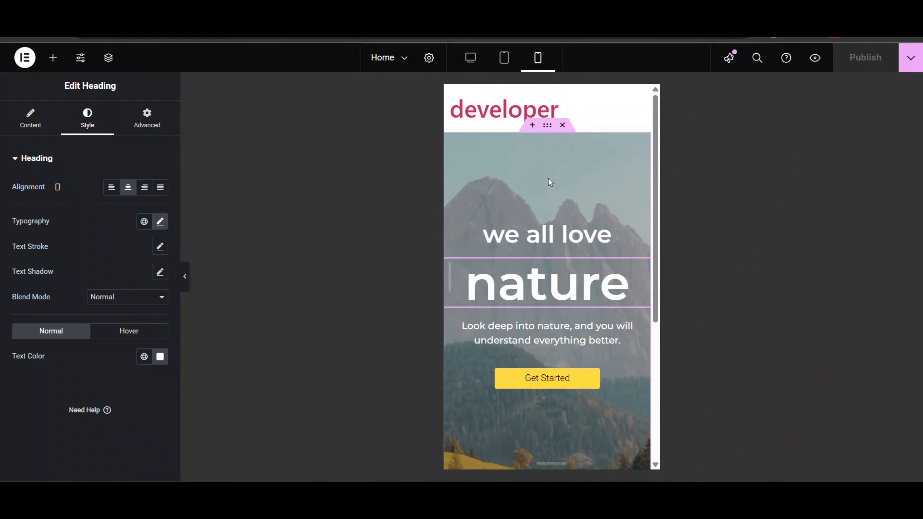
click(470, 57)
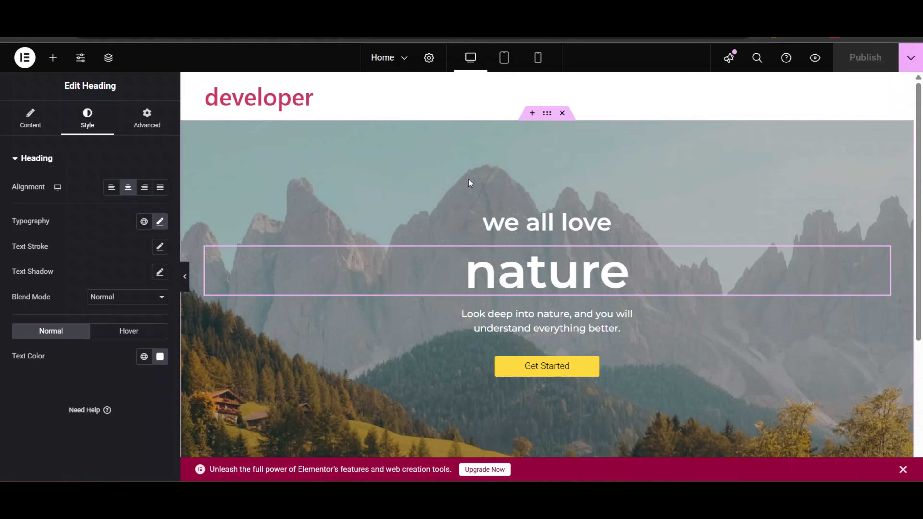
click(549, 229)
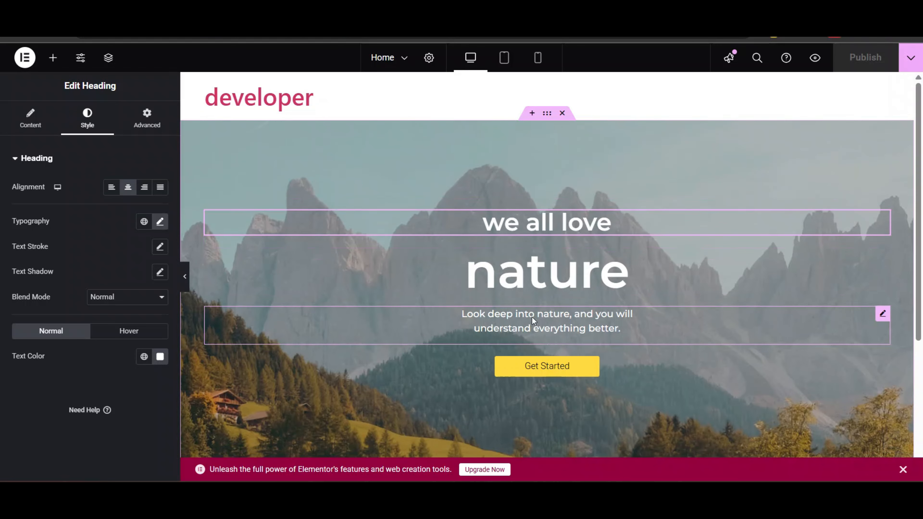
click(550, 374)
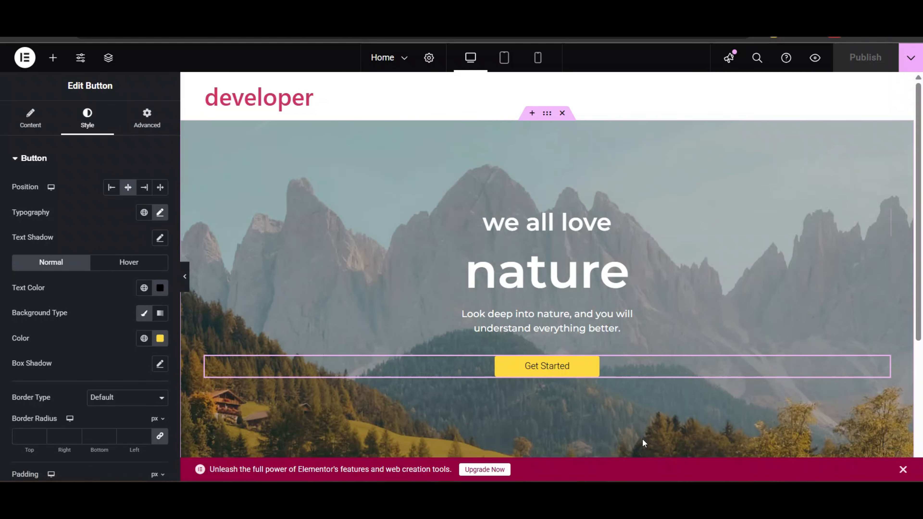
click(547, 271)
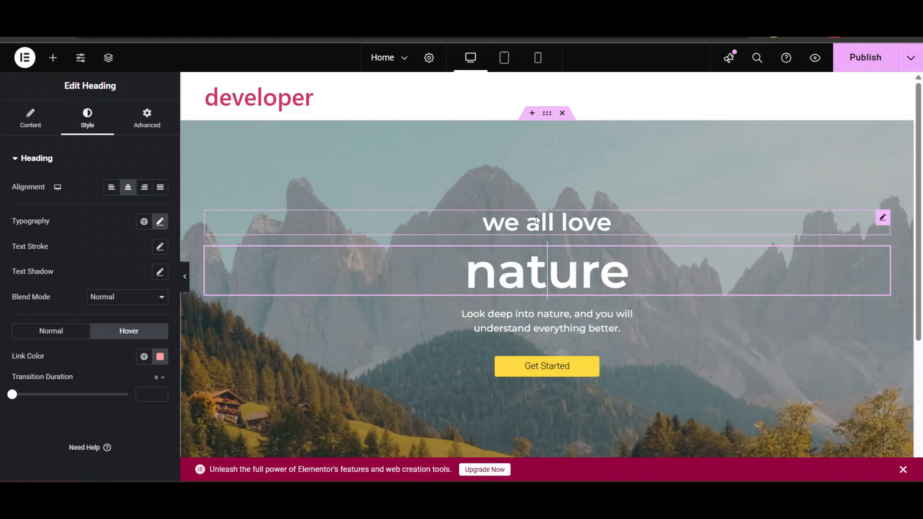
Add "#" as the link of the "we all love" heading.
click(478, 212)
click(35, 122)
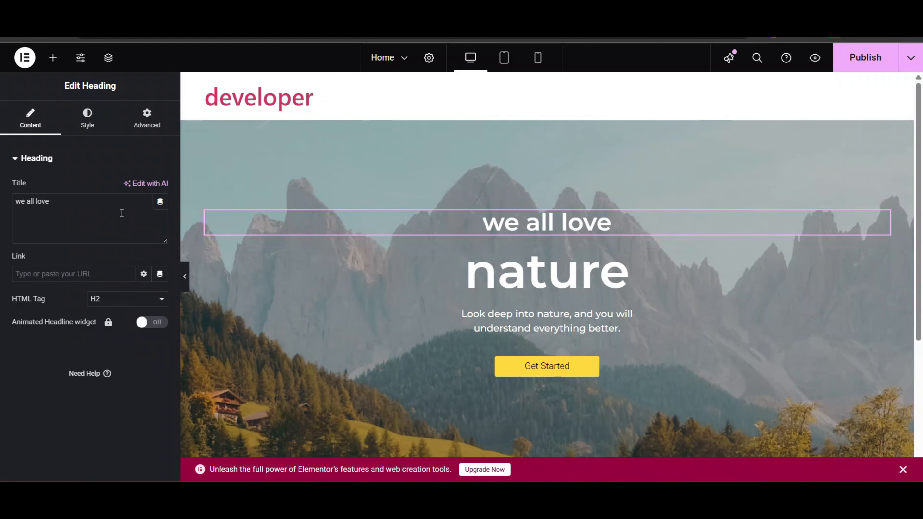
click(106, 269)
text(#)
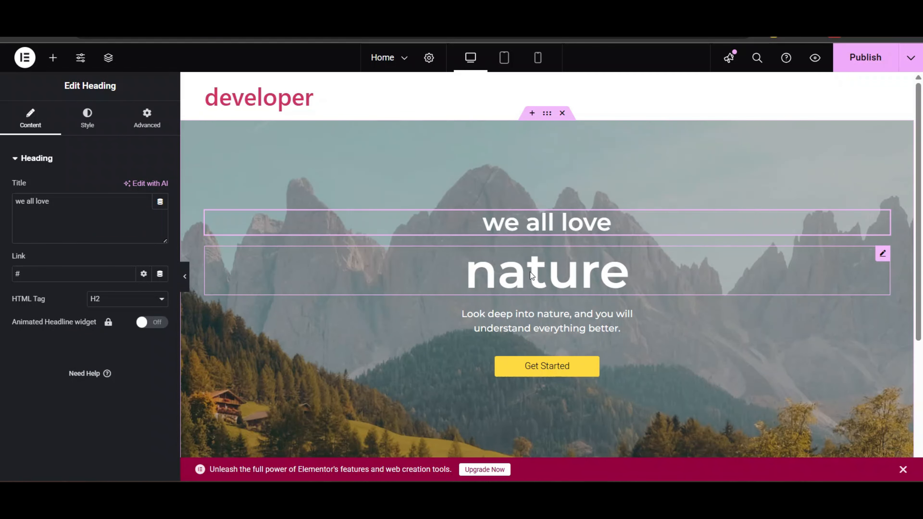
Set the "we all love" heading's hover link color to #FF0000 with a transition duration of 1.2 s.
click(93, 131)
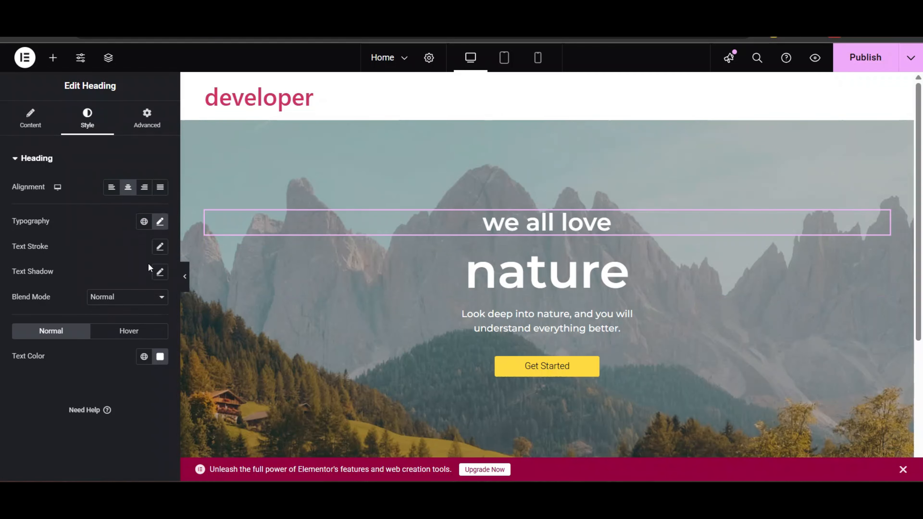
click(114, 332)
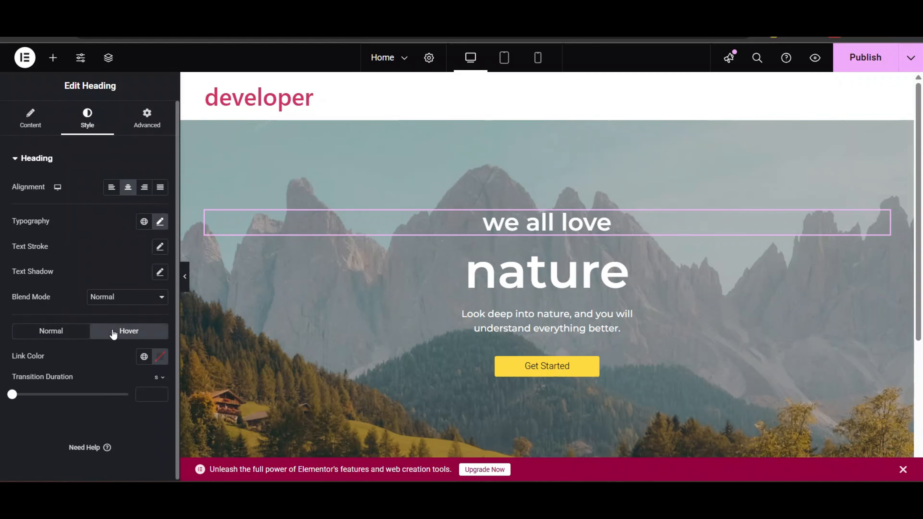
click(160, 360)
click(192, 252)
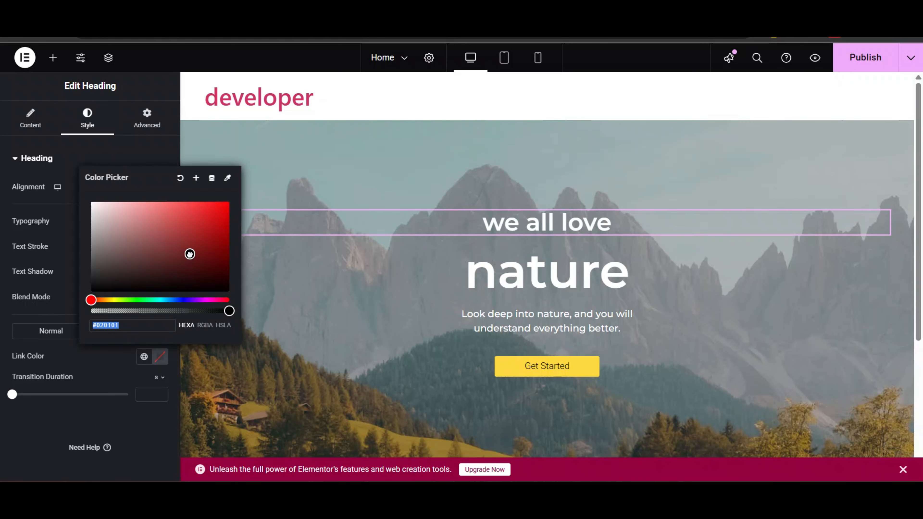
drag(215, 233, 289, 198)
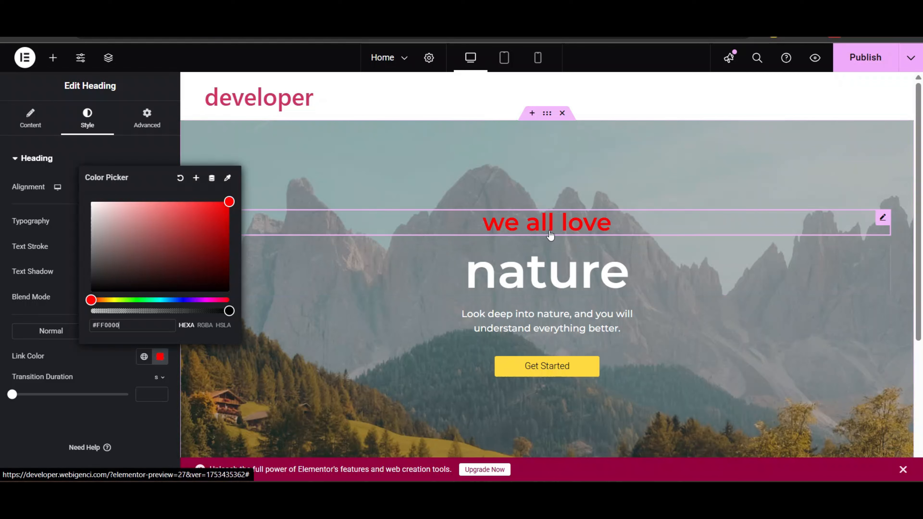
click(80, 419)
drag(12, 395, 58, 395)
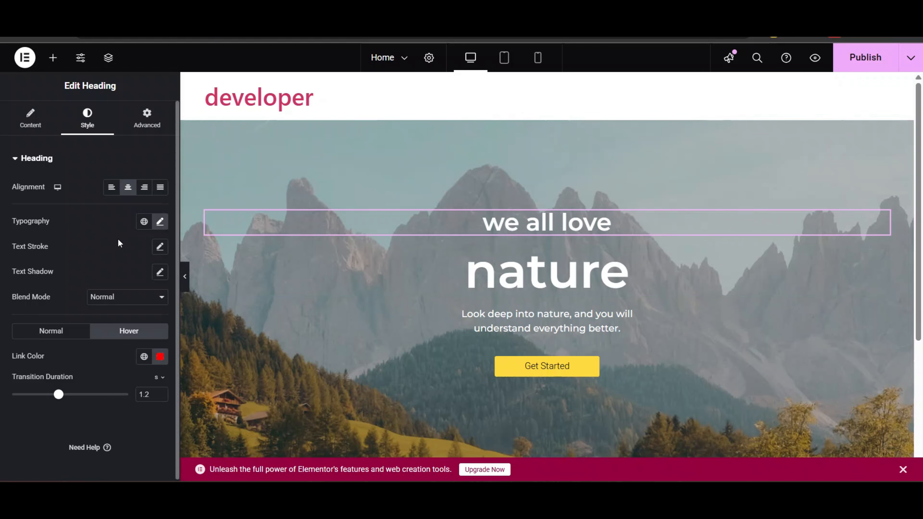
Try left alignment on the paragraph below the "nature" heading and restore its center alignment.
click(400, 278)
click(565, 330)
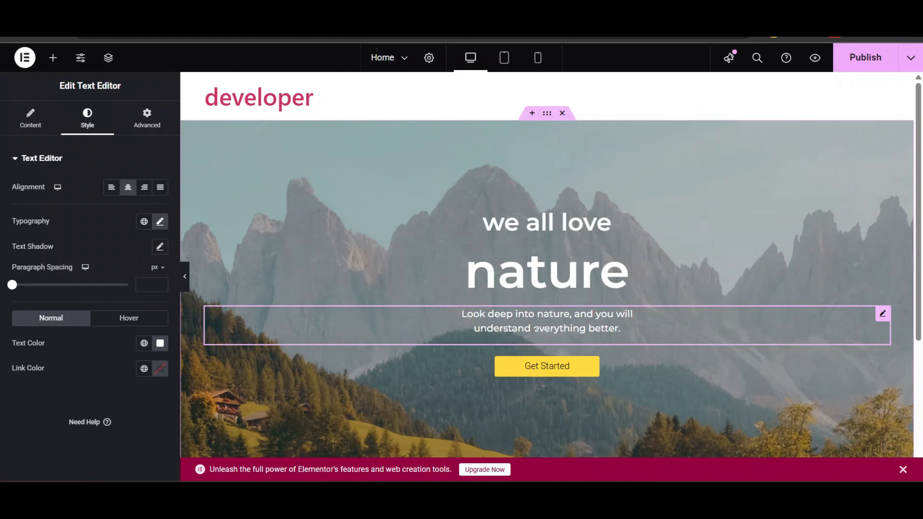
click(109, 190)
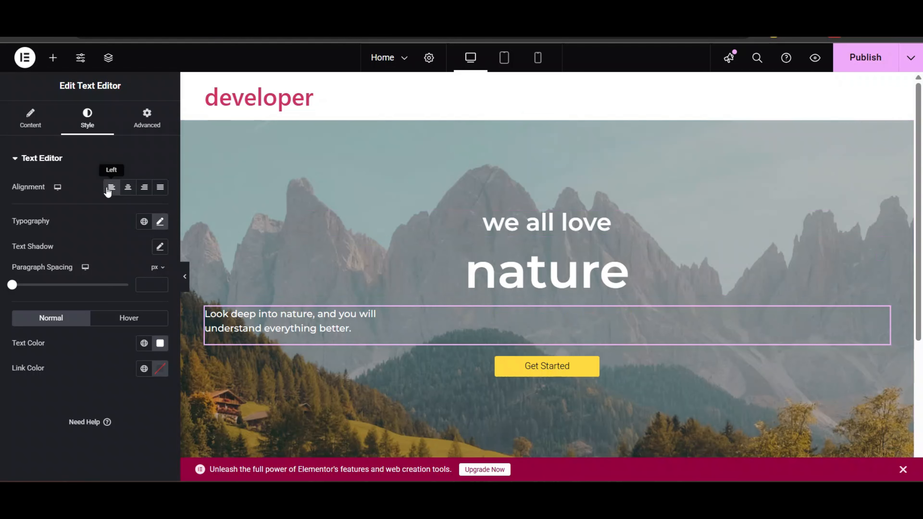
click(127, 187)
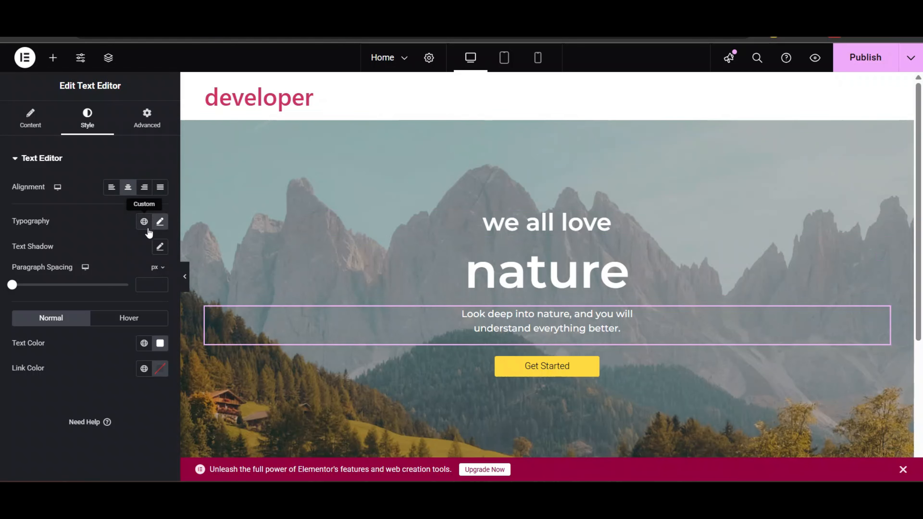
Examine the text shadow options of the paragraph below the "nature" heading and close them unchanged.
click(160, 247)
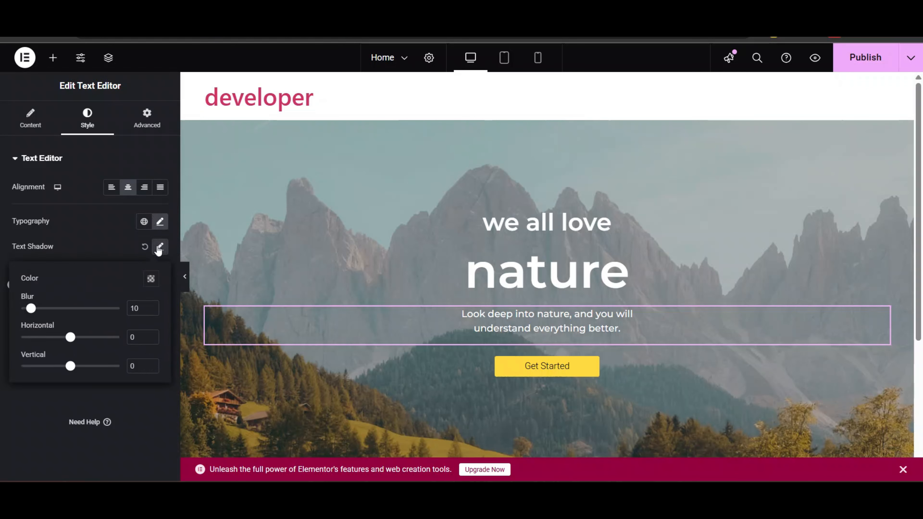
click(159, 249)
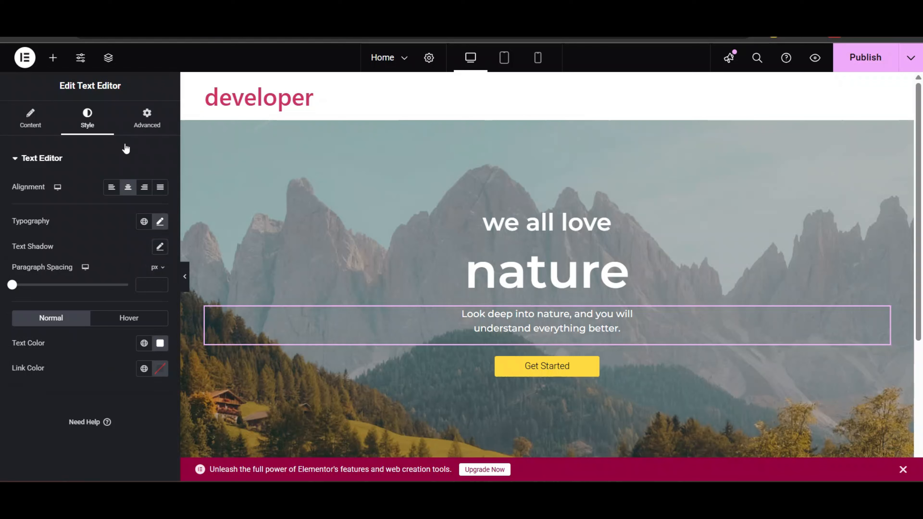
Unlink the paragraph's margin values, try a top margin of 100 px and restore it to 0.
click(150, 114)
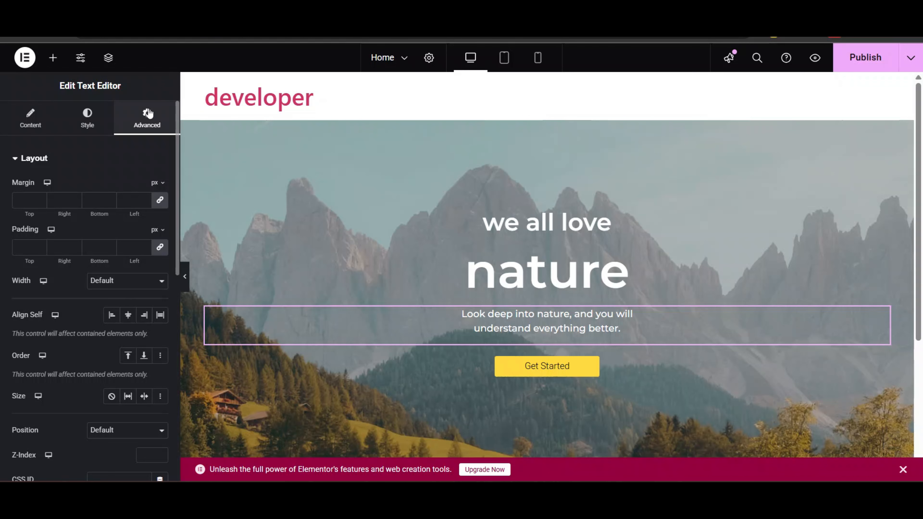
click(161, 203)
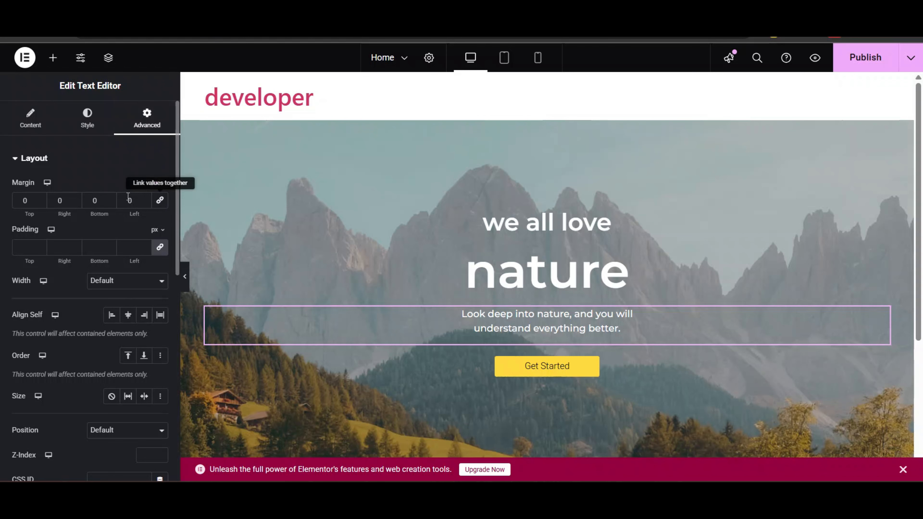
click(16, 197)
text(1)
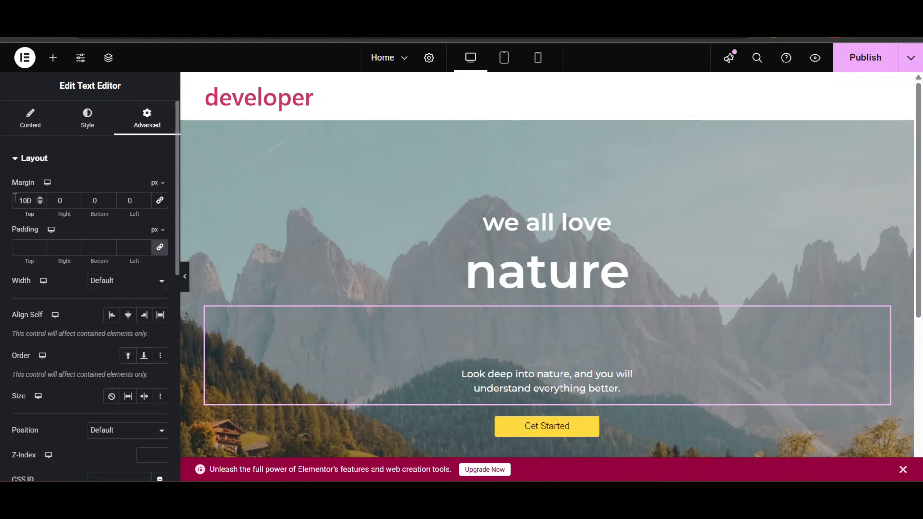
key(BackSpace)
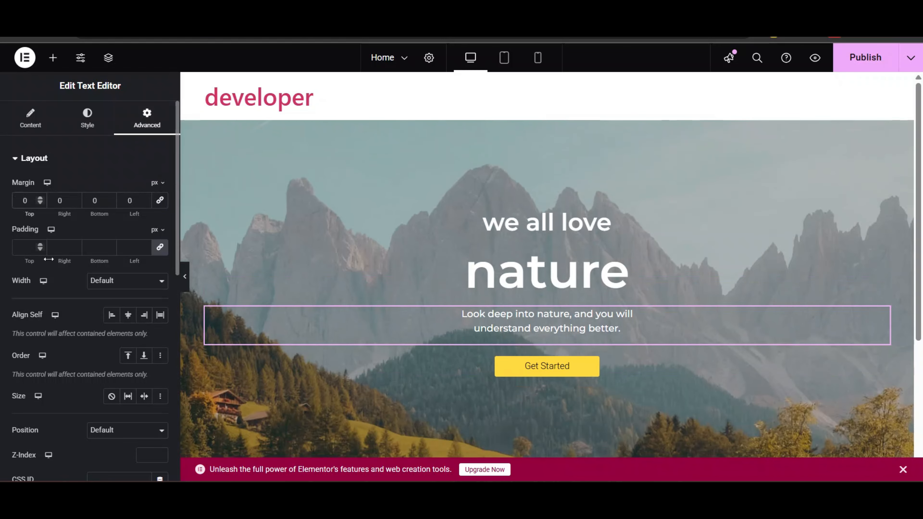
Examine the paragraph's padding and remaining advanced settings, collapse the layout settings and return to its text content.
click(160, 248)
scroll(104, 294, down, 8)
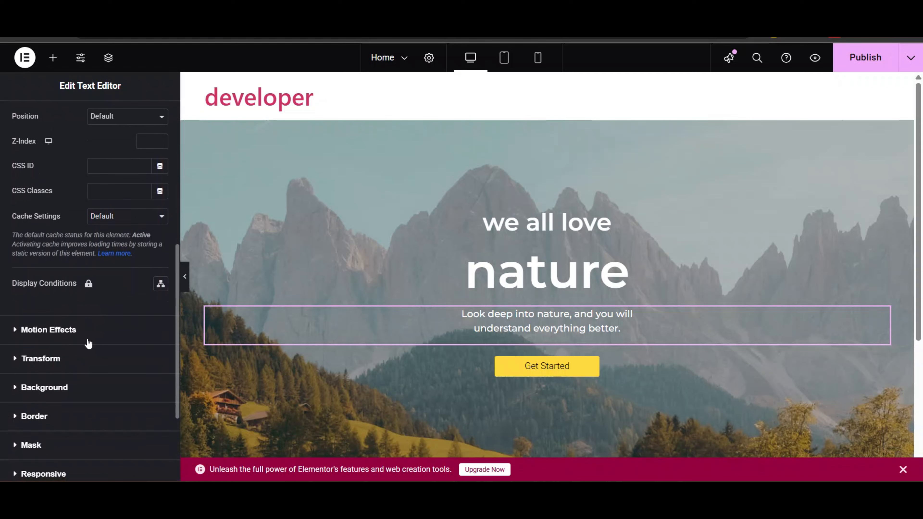
scroll(88, 344, down, 3)
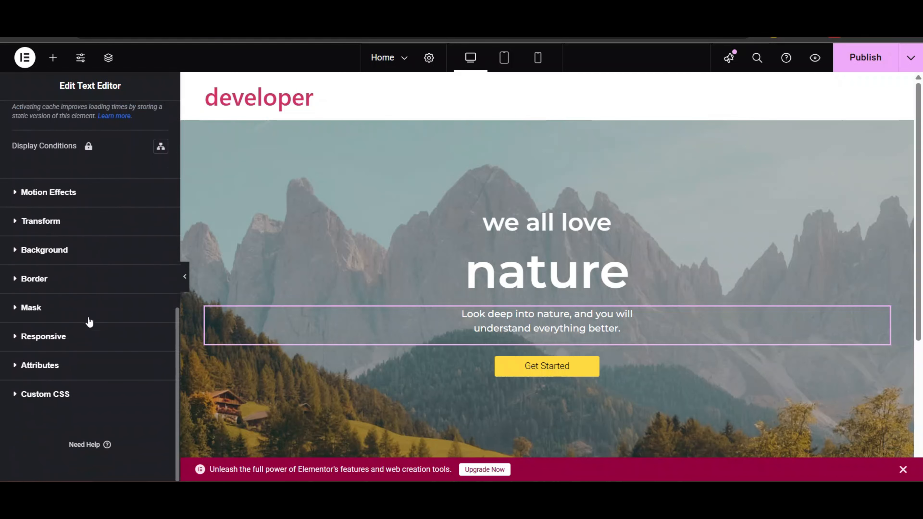
click(85, 198)
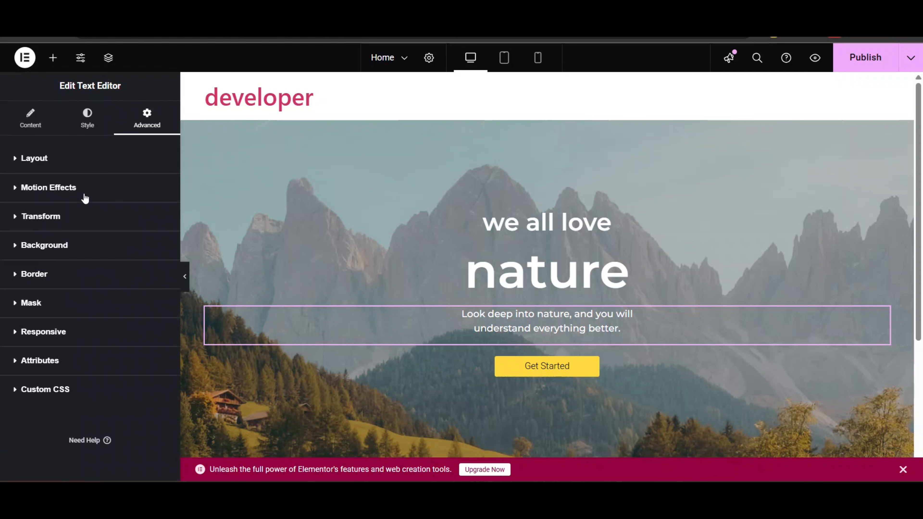
click(30, 118)
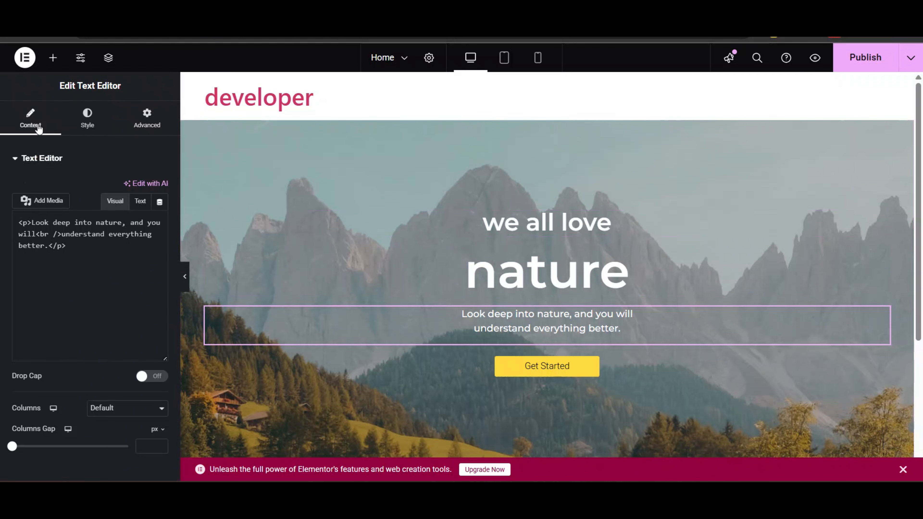